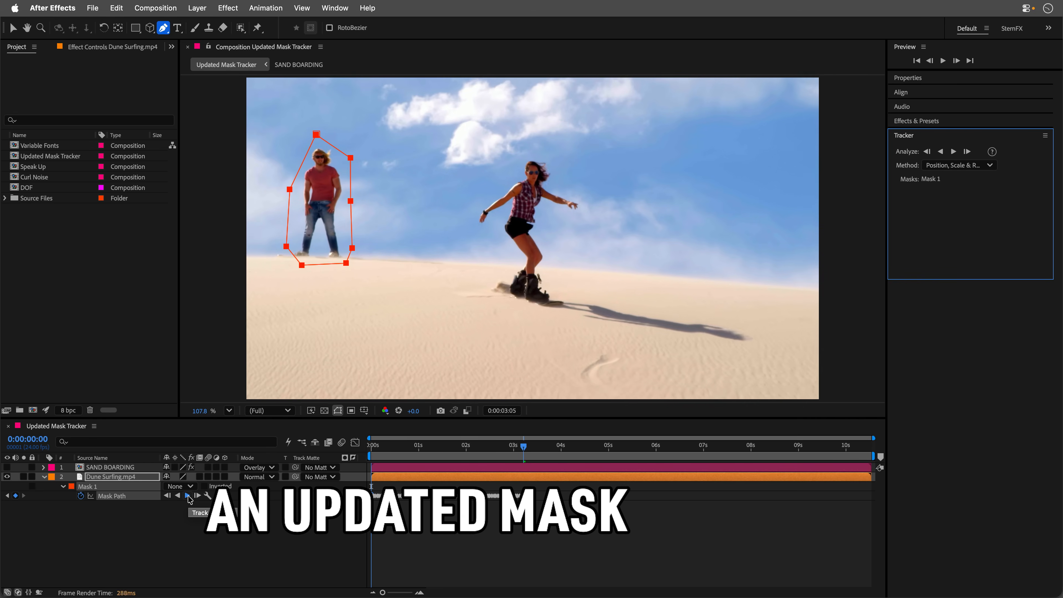
Filter the BAD text layer's font list to show variable fonts.
click(188, 496)
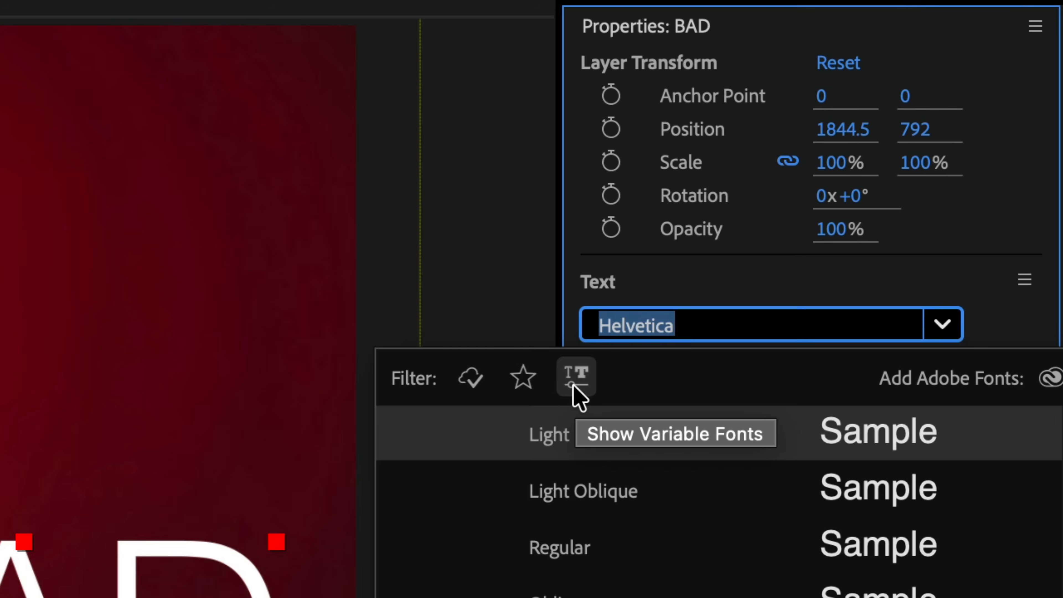
click(585, 374)
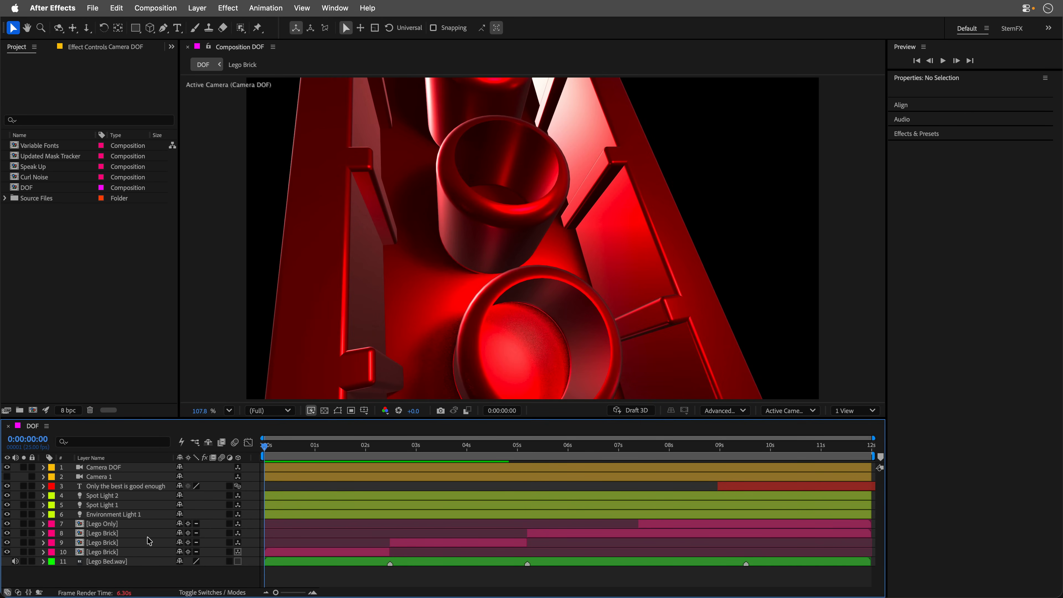
Open the Lego Brick precomp from layer 10 of DOF, look over its model and layers, and close it.
double_click(118, 552)
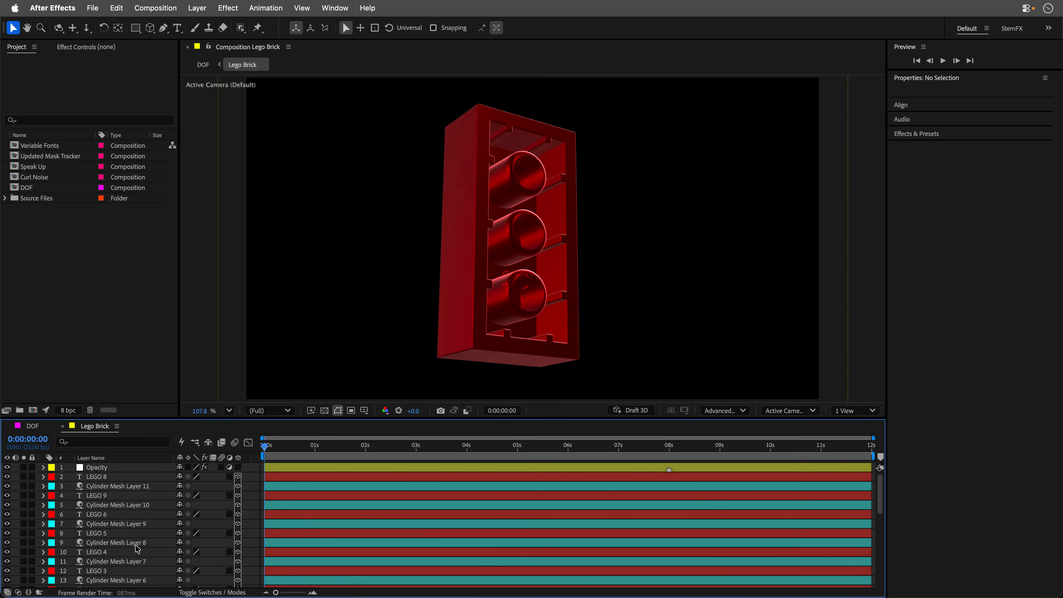
mouse_move(517, 231)
mouse_down()
mouse_move(565, 228)
mouse_move(392, 245)
mouse_move(445, 250)
mouse_up()
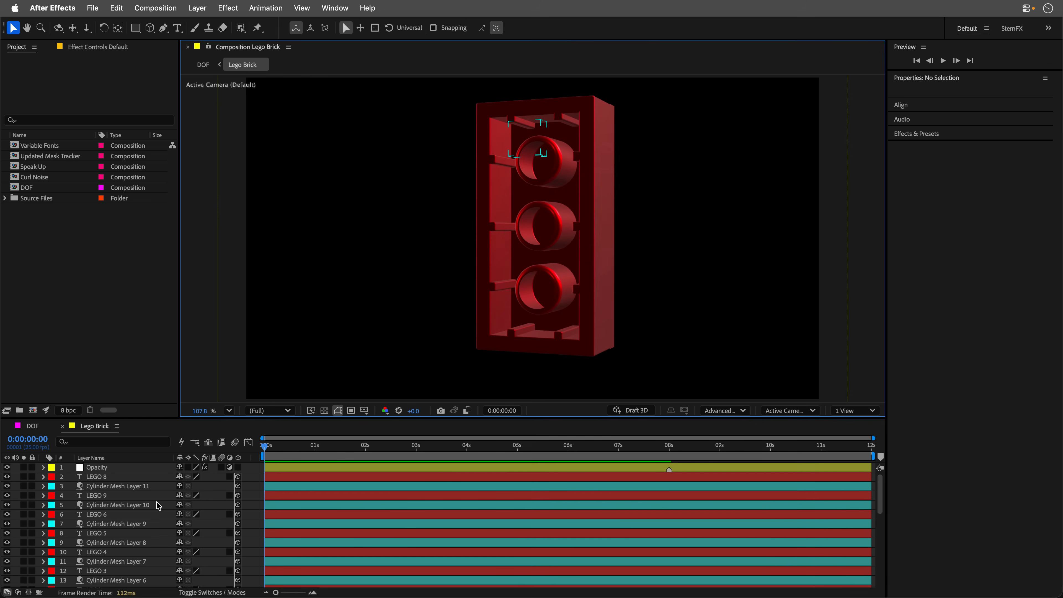
scroll(157, 505, down, 10)
key(super+w)
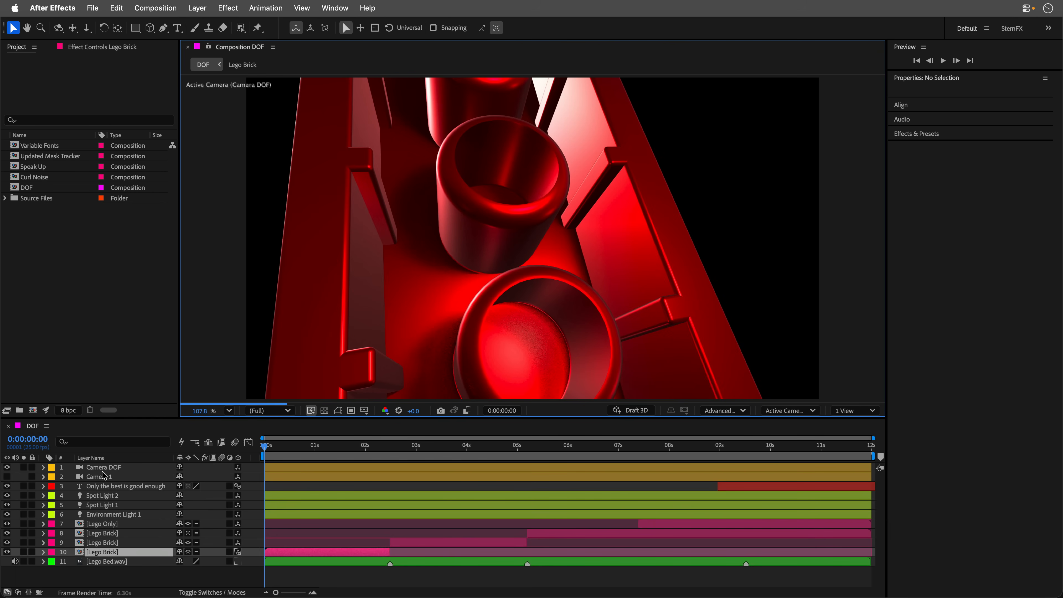
Turn on Depth of Field for the Camera DOF layer.
click(104, 467)
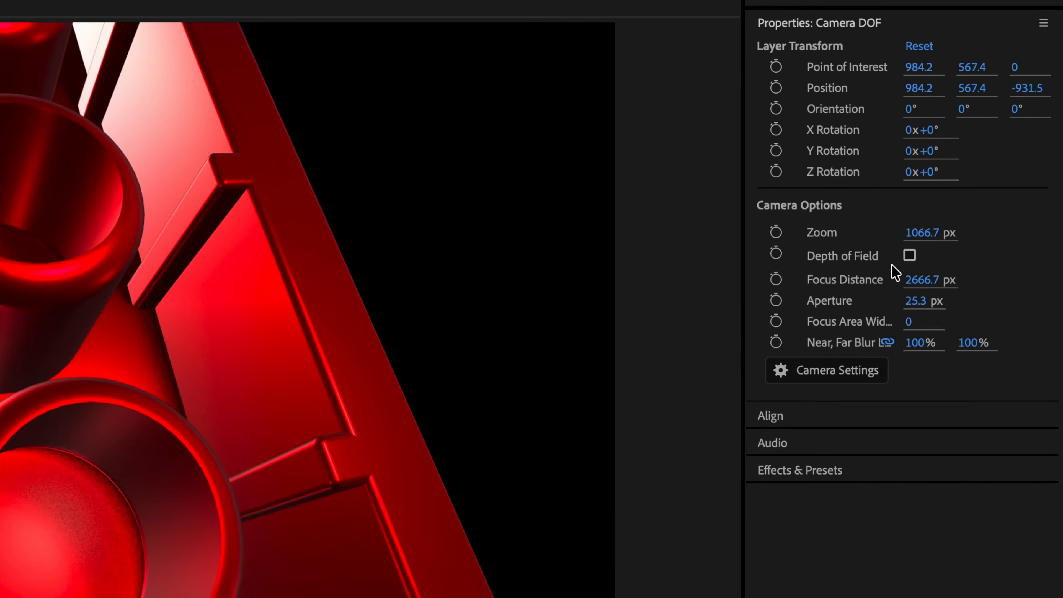
click(909, 256)
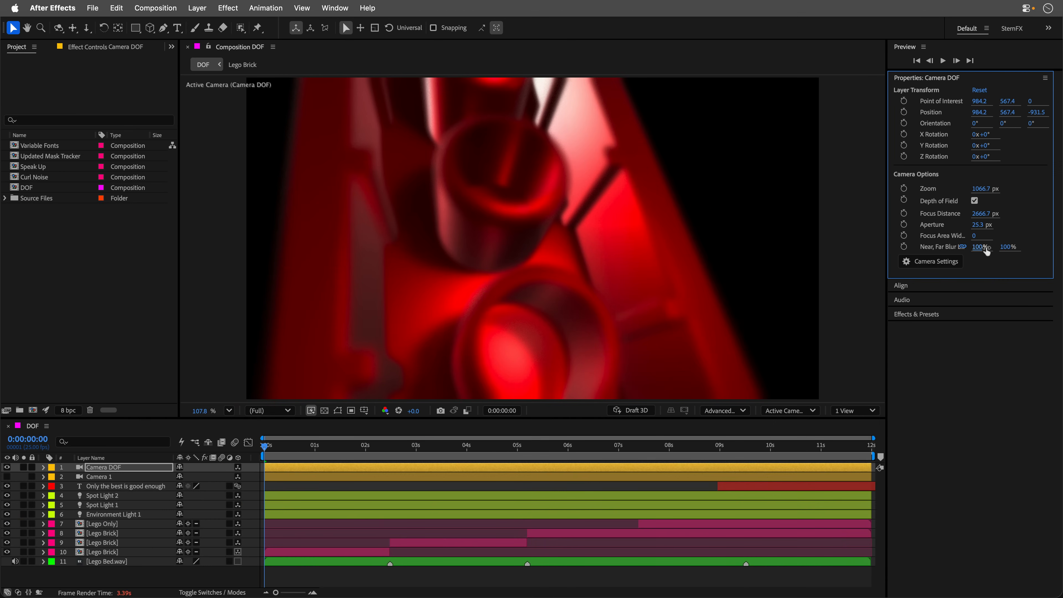
drag(986, 250, 970, 252)
key(super+z)
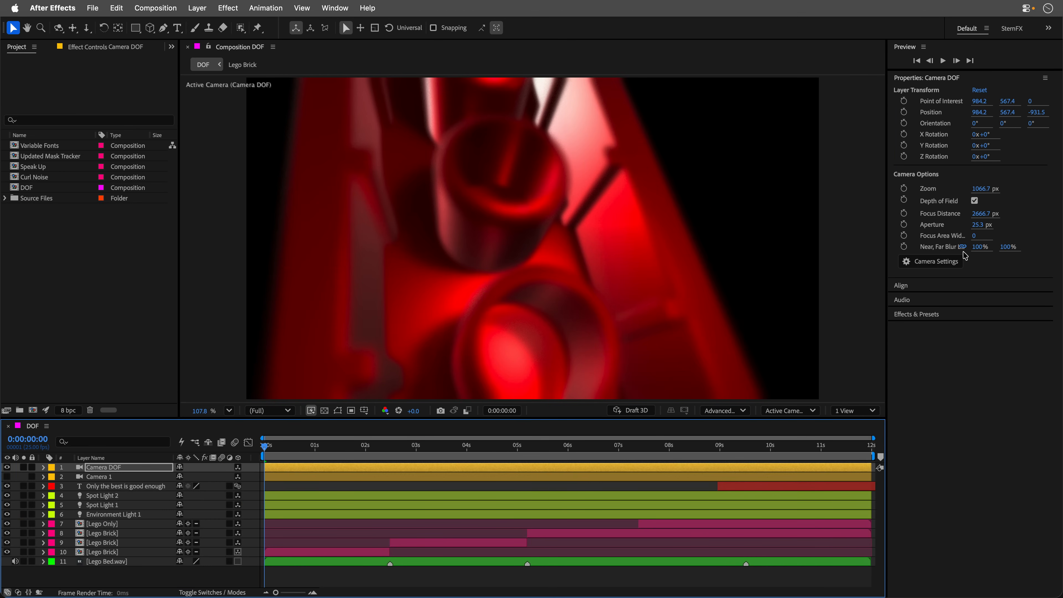
Set the Camera DOF focus distance to the Lego Brick on layer 10, and deselect both layers.
click(98, 467)
super+click(109, 553)
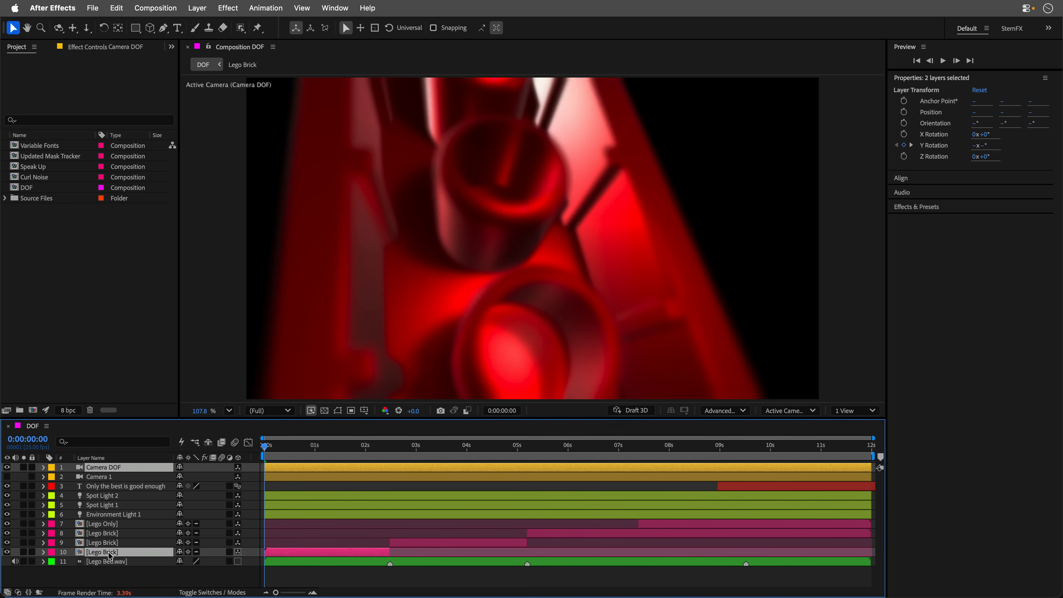
click(207, 11)
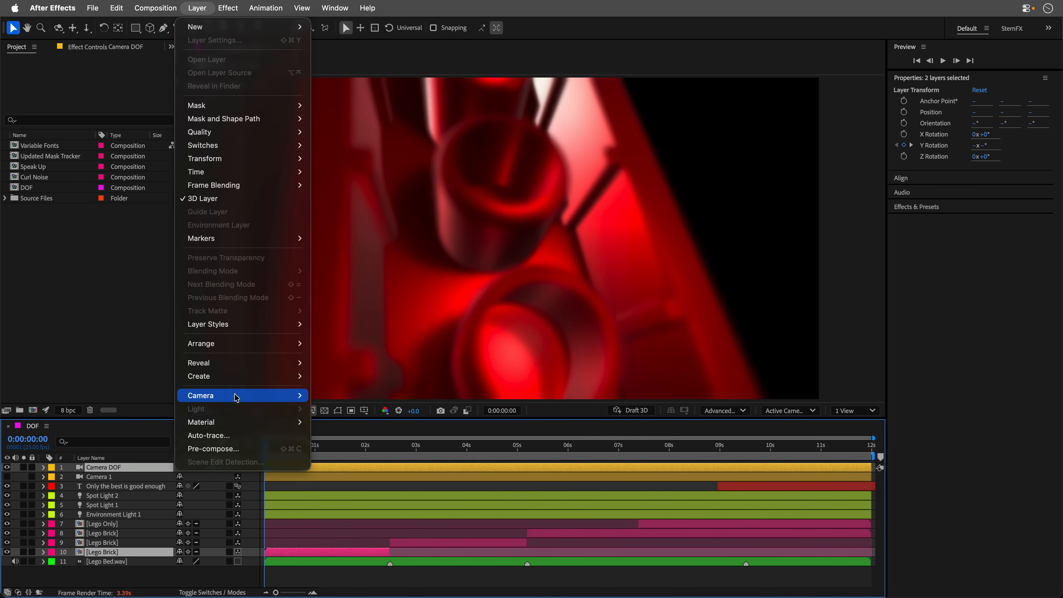
mouse_move(237, 398)
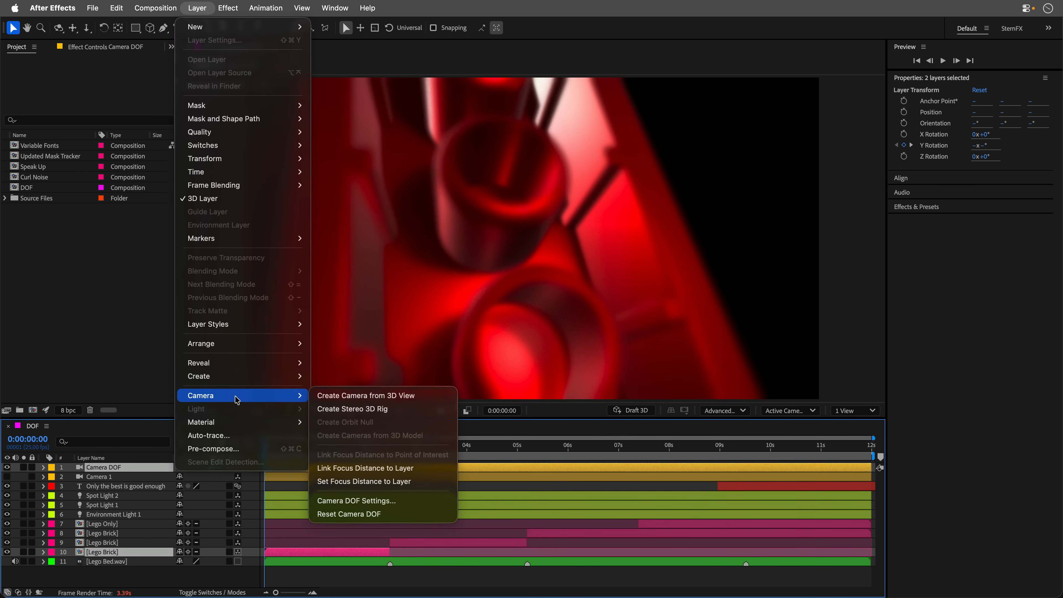
click(355, 483)
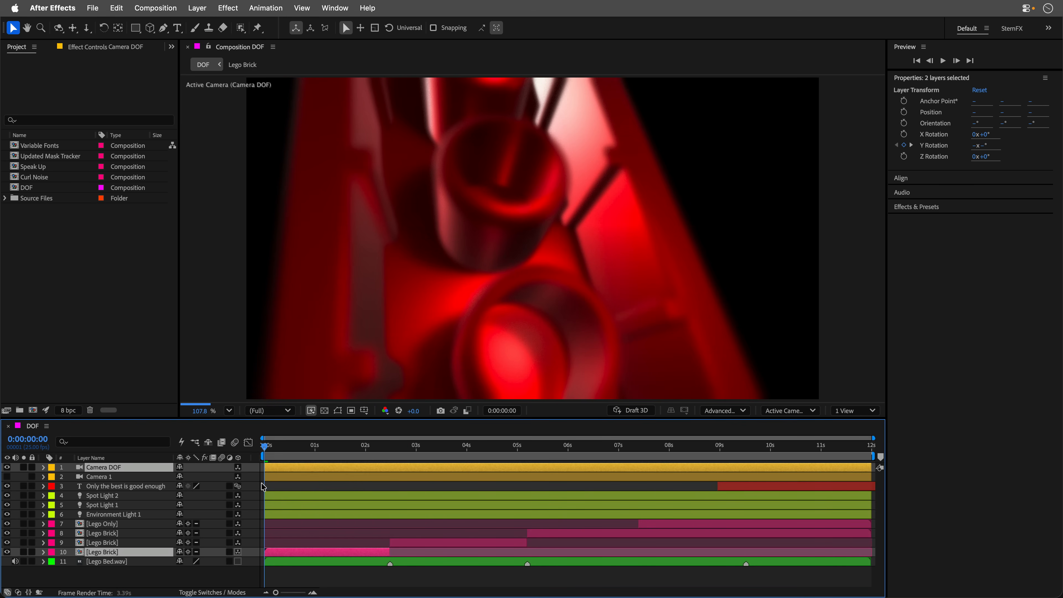
key(F2)
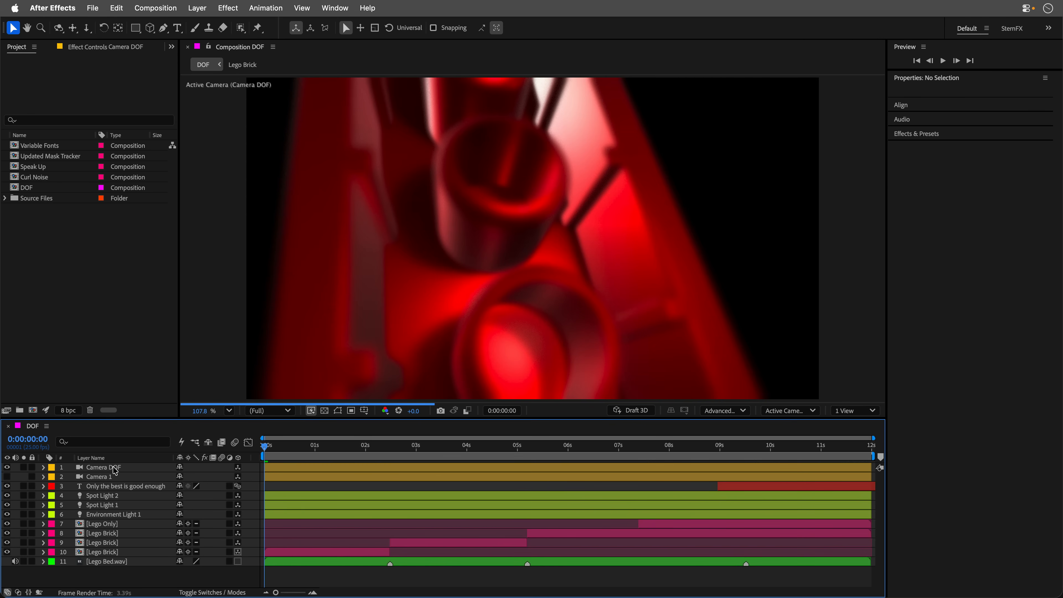
Set the Camera DOF aperture to 21.3 px.
click(115, 471)
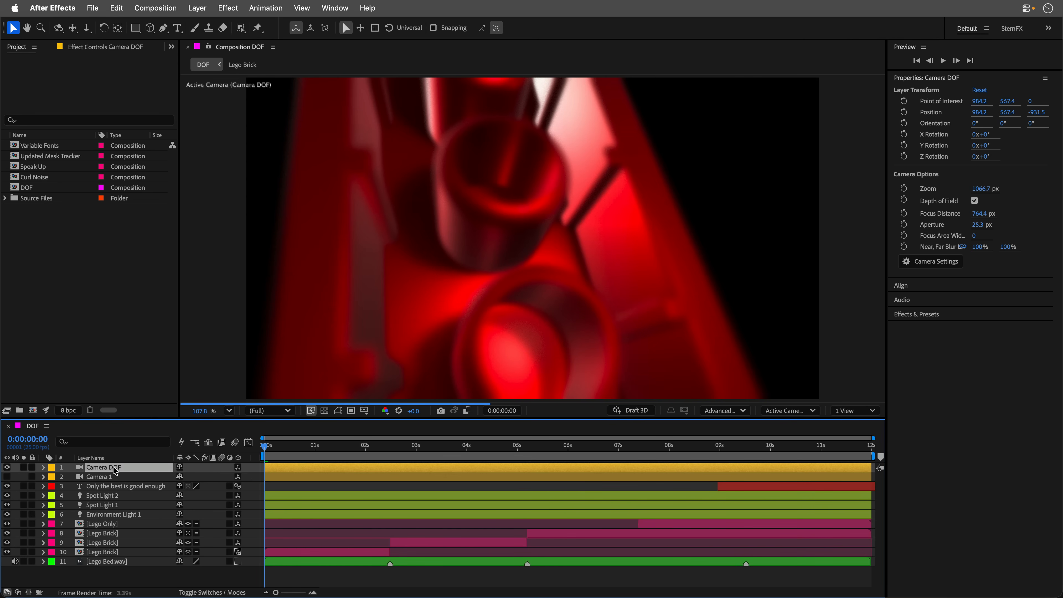
click(978, 227)
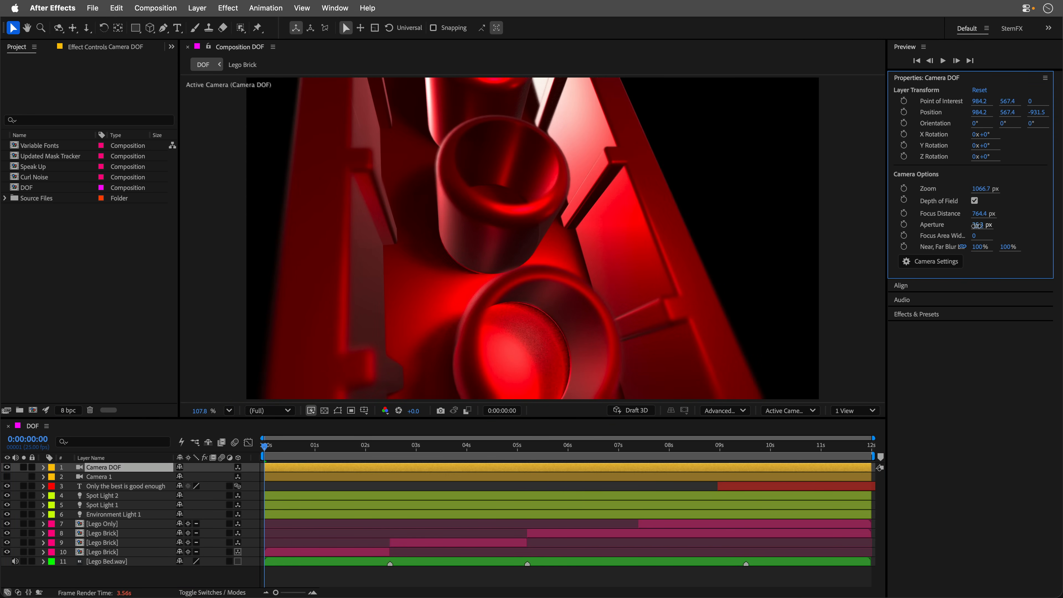
drag(977, 226, 975, 226)
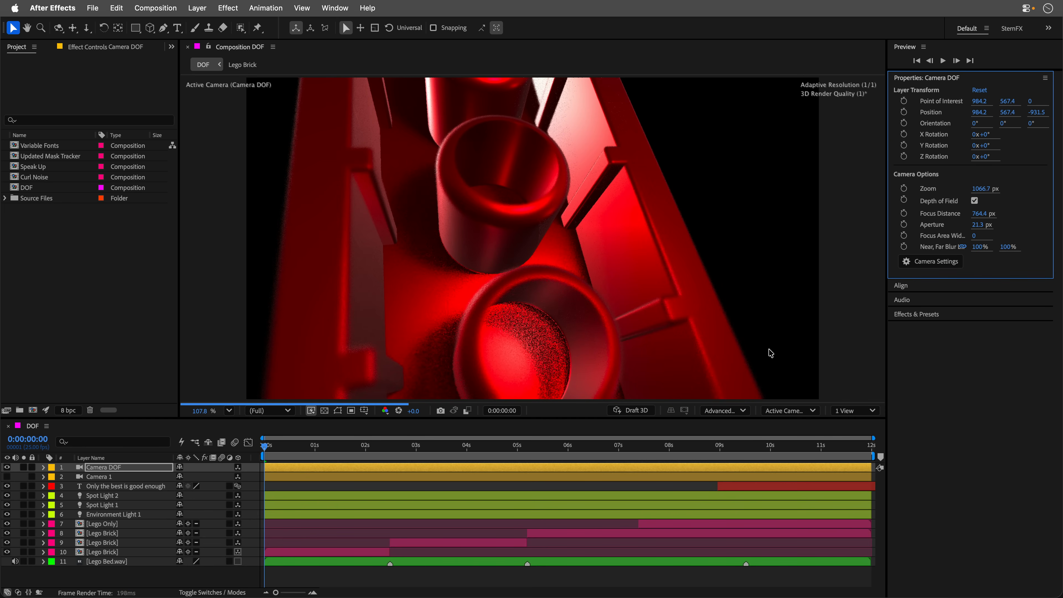
Set the Advanced 3D renderer's quality to 1.
click(719, 411)
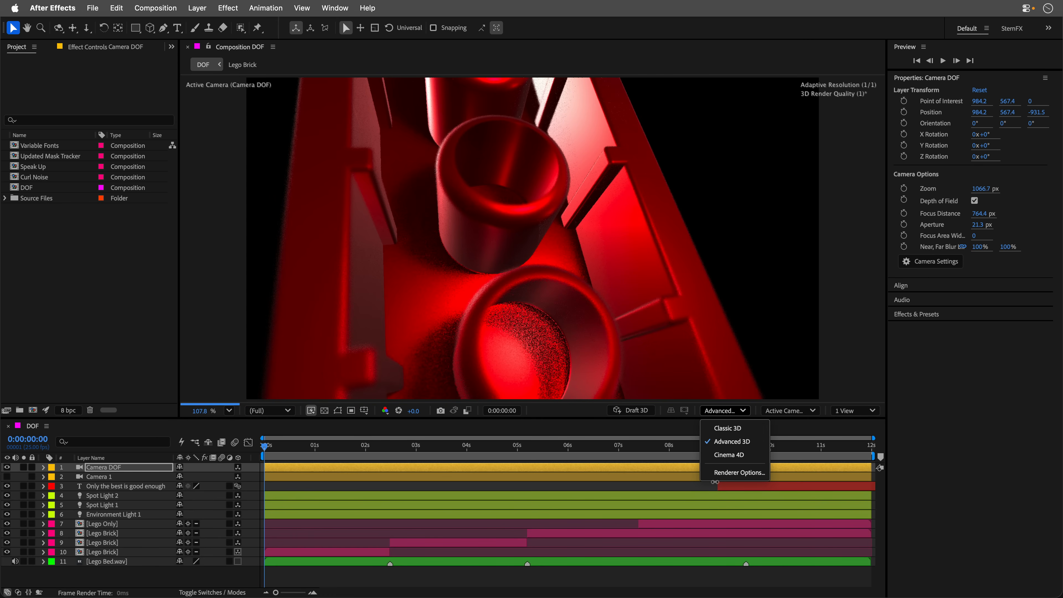
click(715, 472)
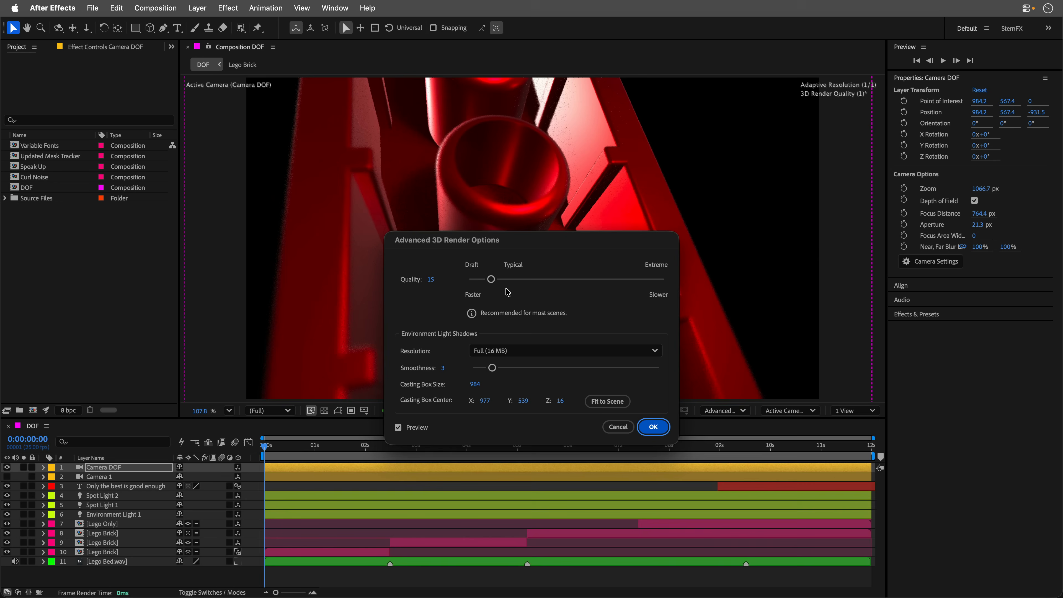
drag(493, 281, 469, 280)
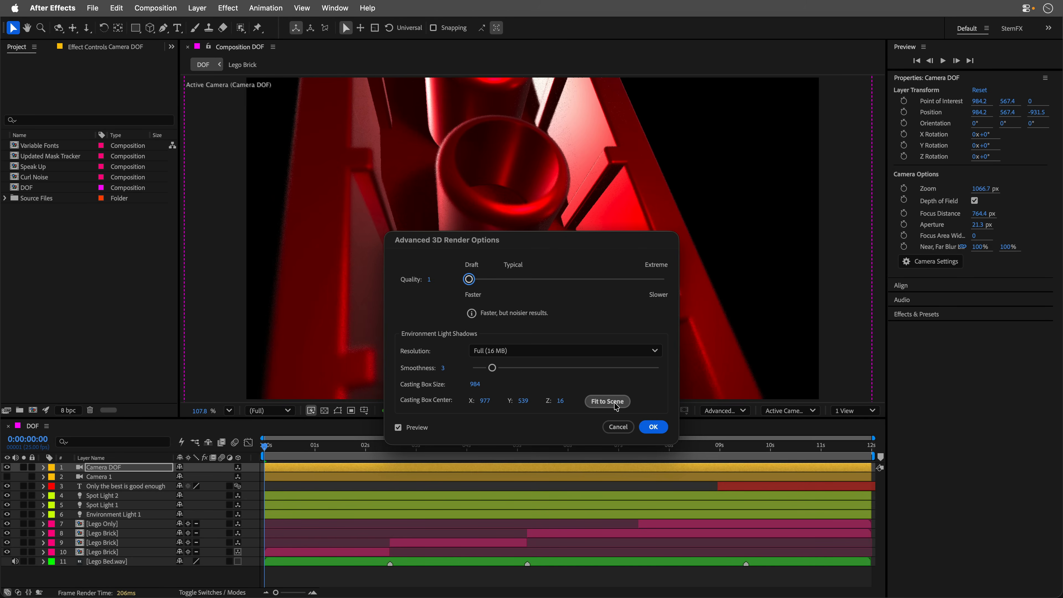
click(653, 427)
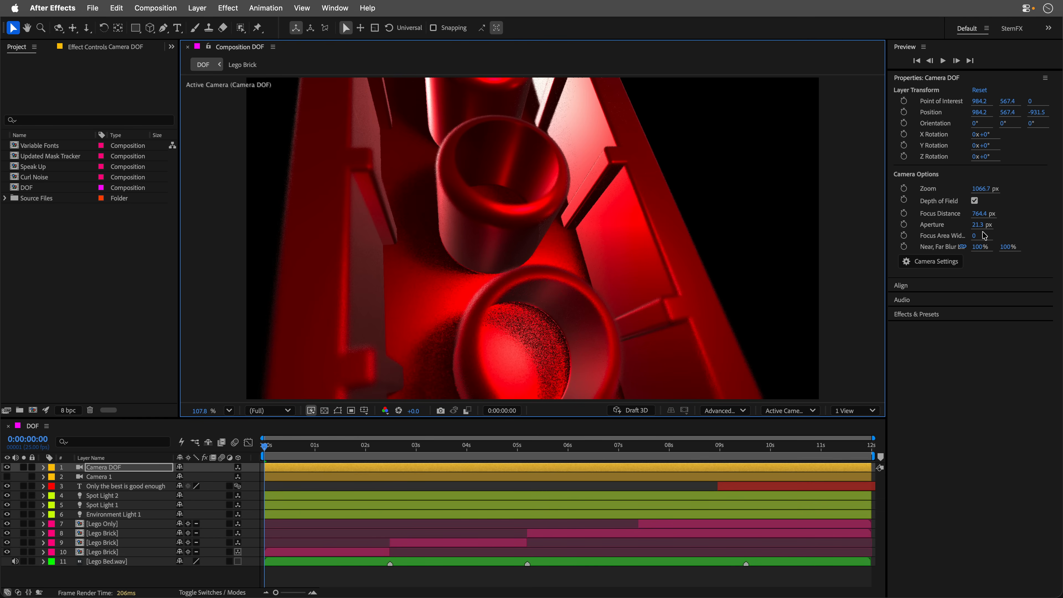
Set the camera's aperture to 59 px, focus area width to 25 and near and far blur levels to 126%.
drag(975, 239, 1001, 246)
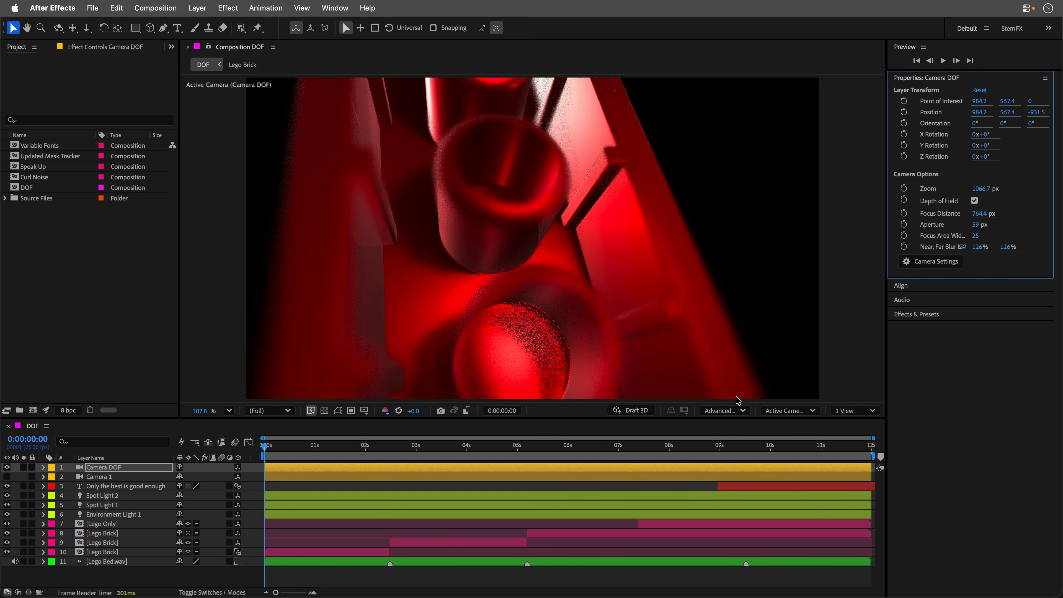
Set the Advanced 3D renderer's quality to 15.
click(728, 411)
click(734, 472)
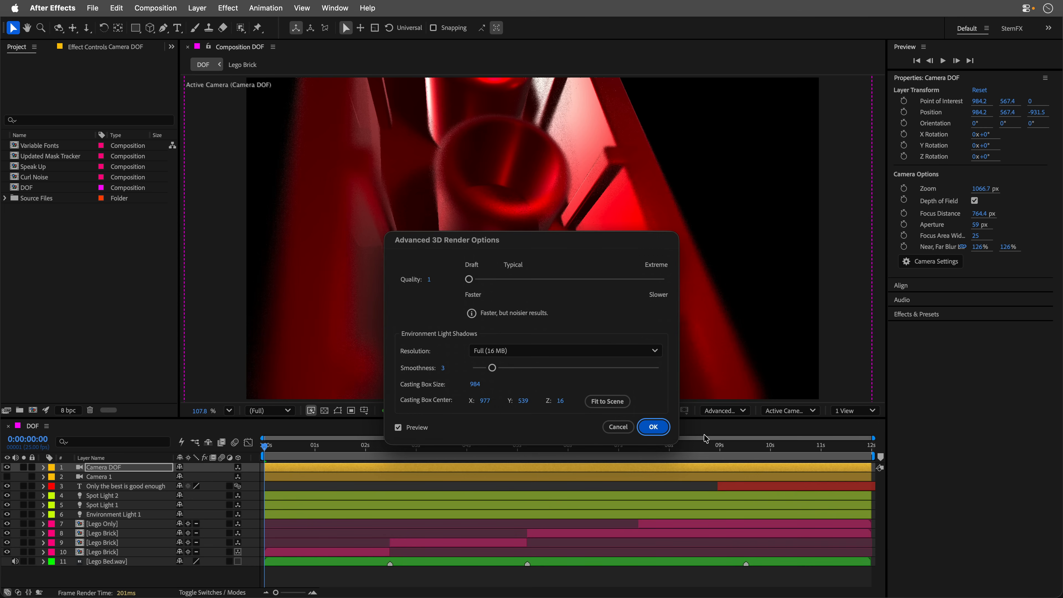
click(436, 280)
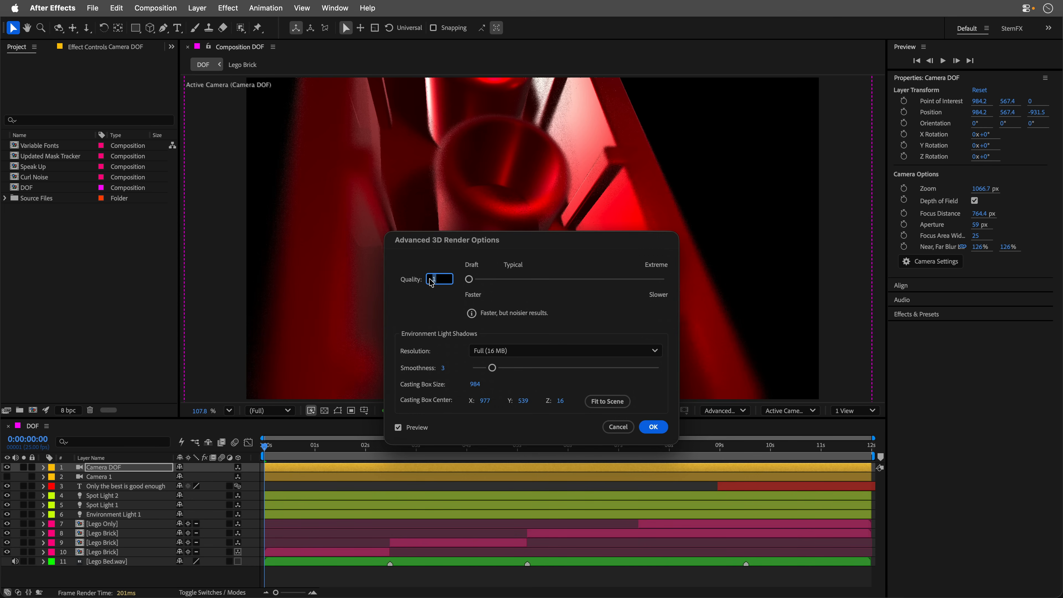
text(15)
key(Return)
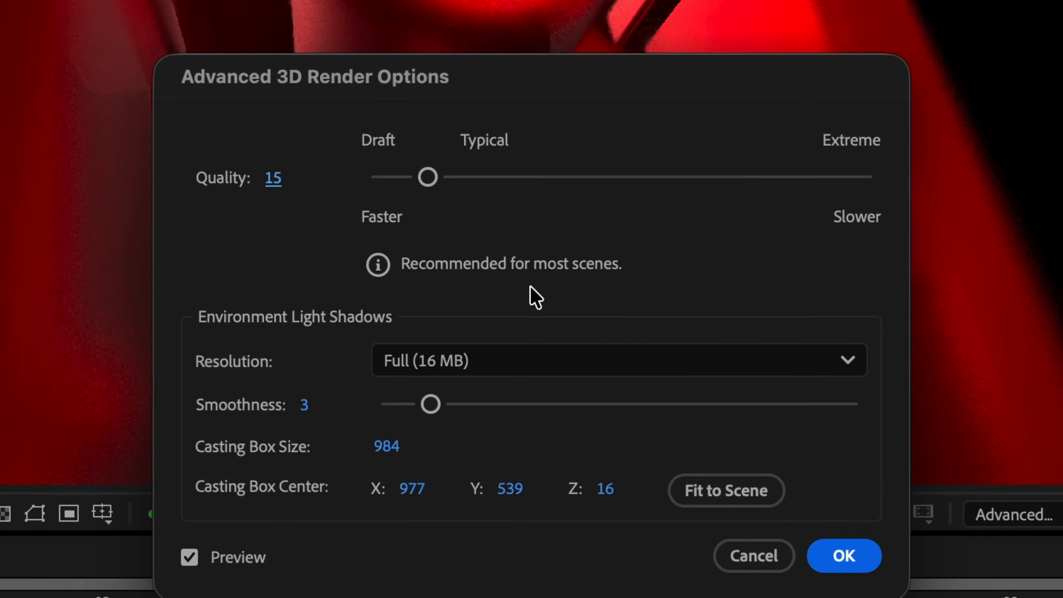
click(891, 587)
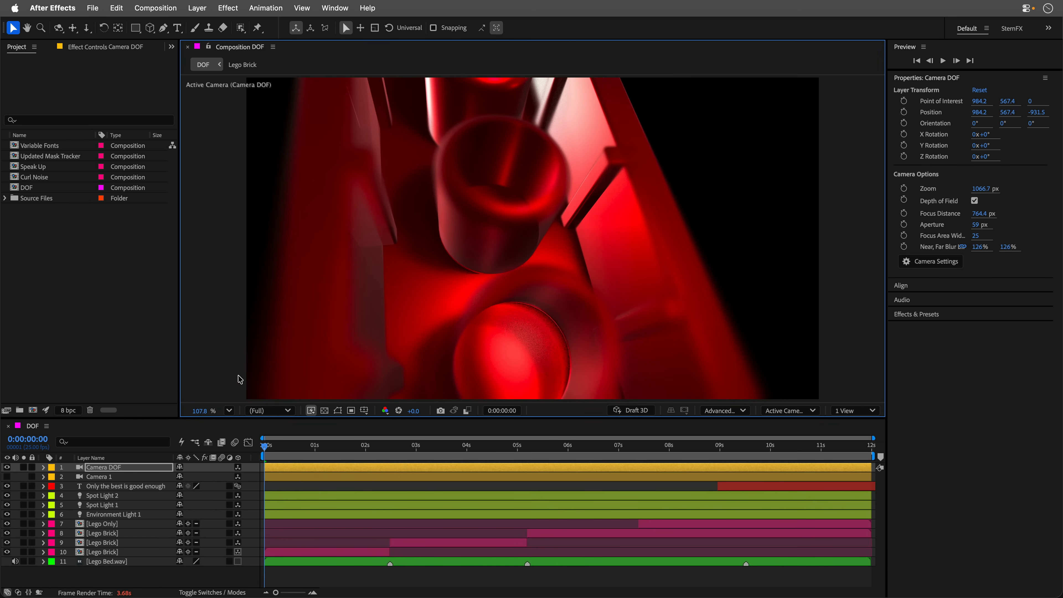
key(grave)
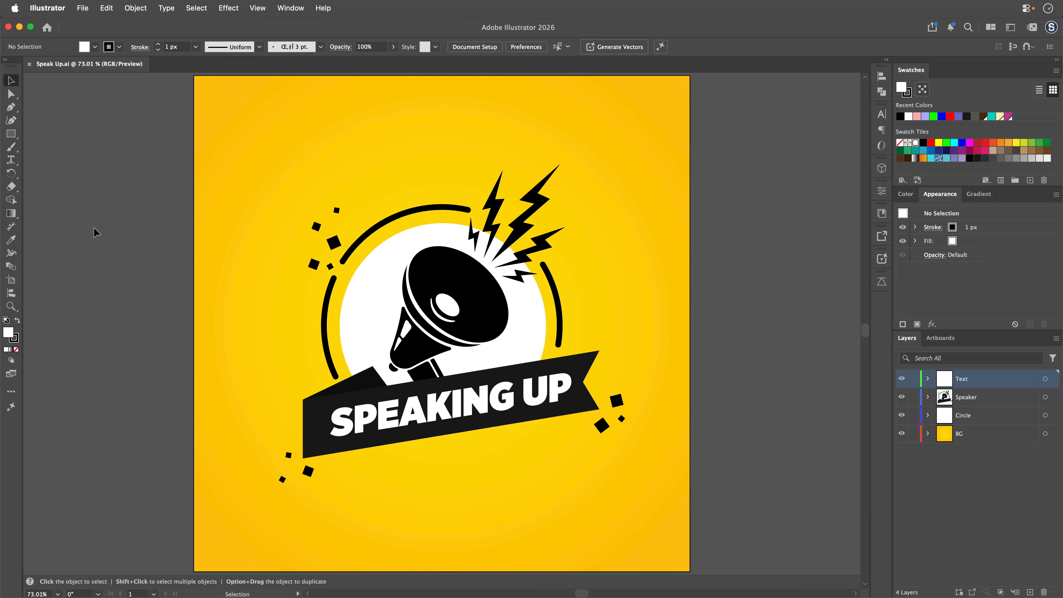
Check in Illustrator's Clipboard Handling preferences that Include SVG Code is enabled on copy, and close the preferences.
click(55, 5)
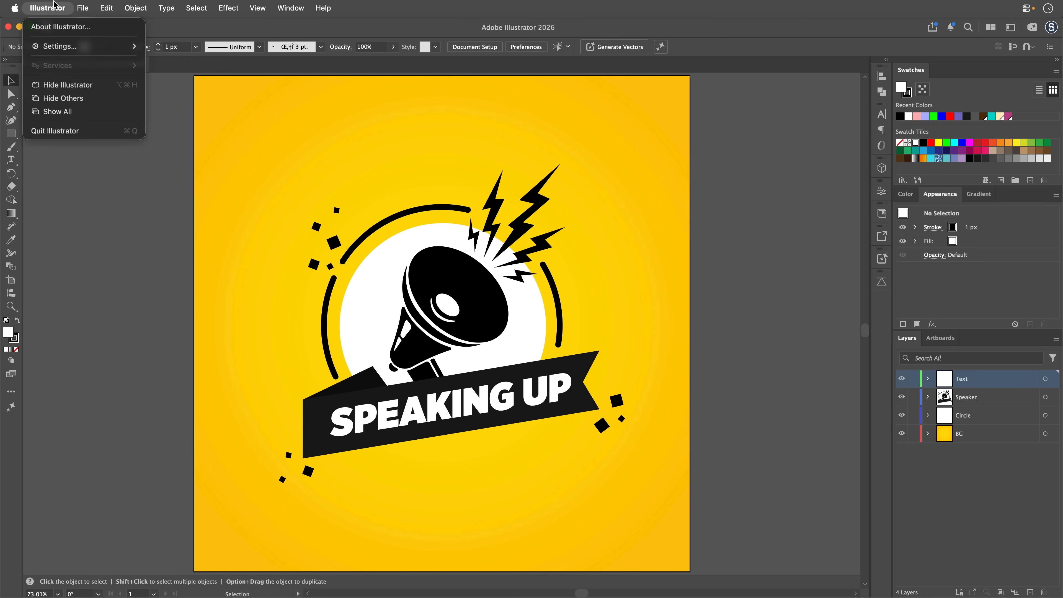
mouse_move(58, 46)
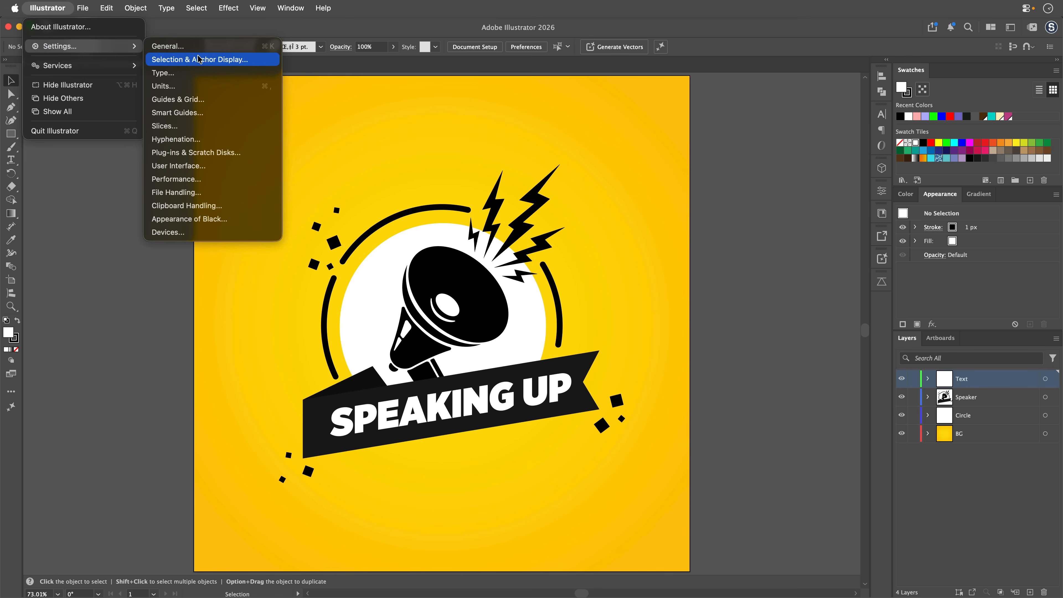
click(204, 206)
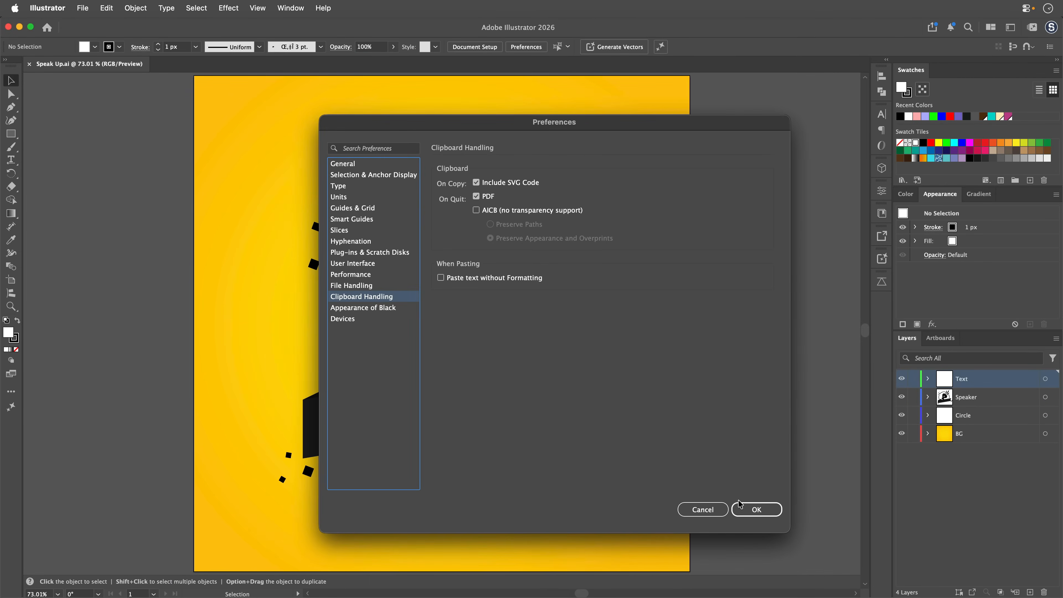
click(926, 597)
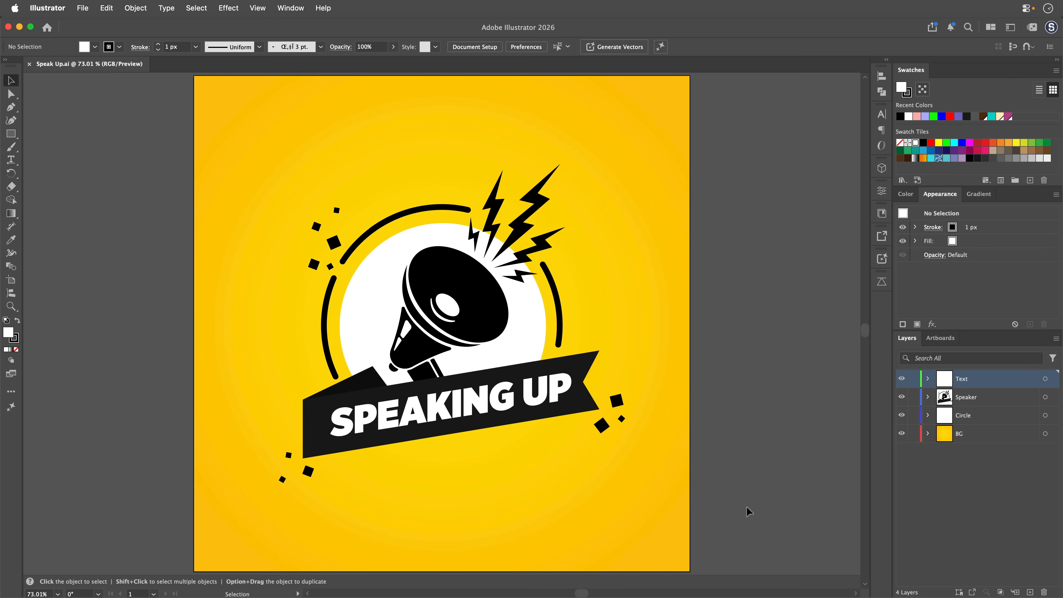
Check the Speak Up artboard's size and create a new 1080 x 1080 px composition in After Effects.
click(12, 281)
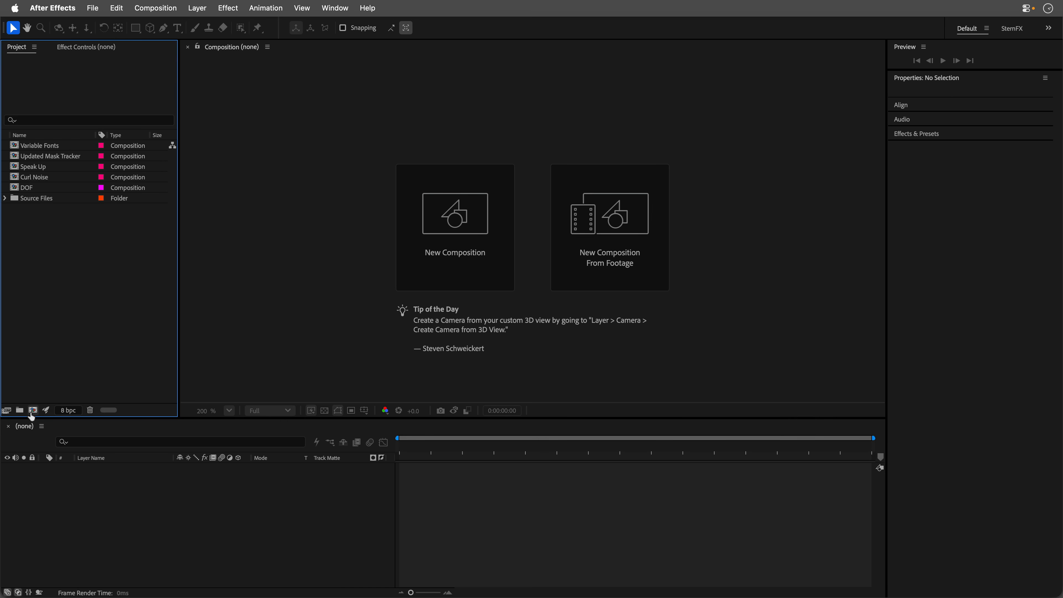
click(32, 410)
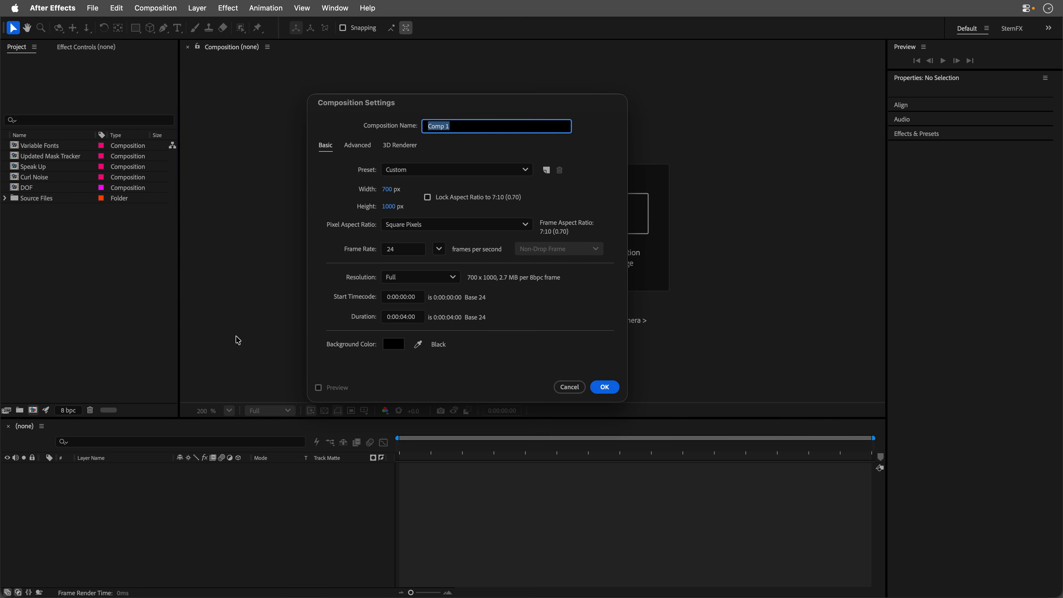
key(Tab)
text(1080)
key(Tab)
text(1080)
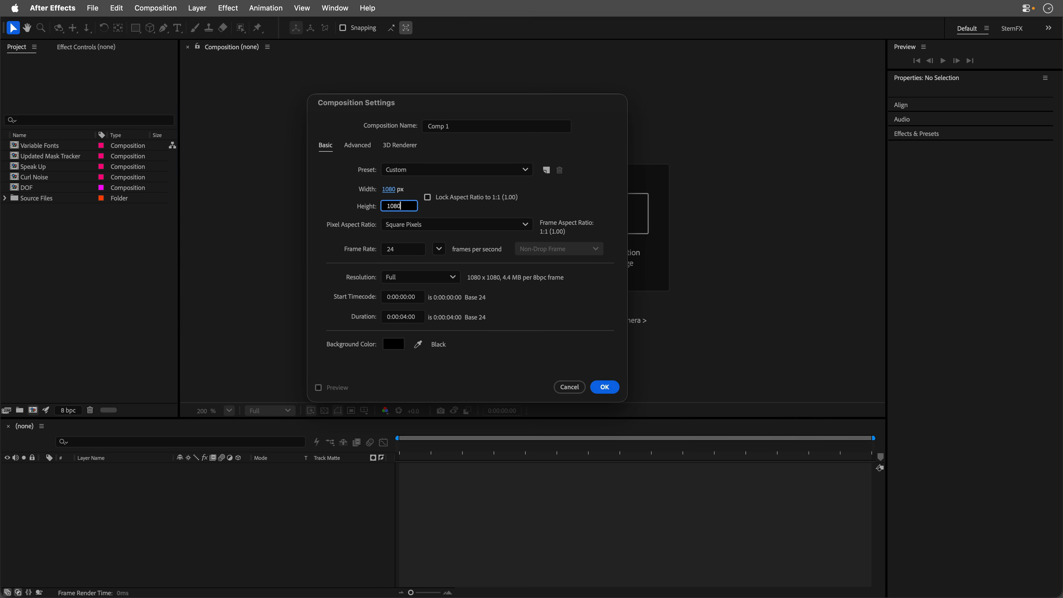
key(Return)
Switch to Illustrator, select all of the Speak Up artwork and copy it, making the Direct Selection tool active.
key(super+Tab)
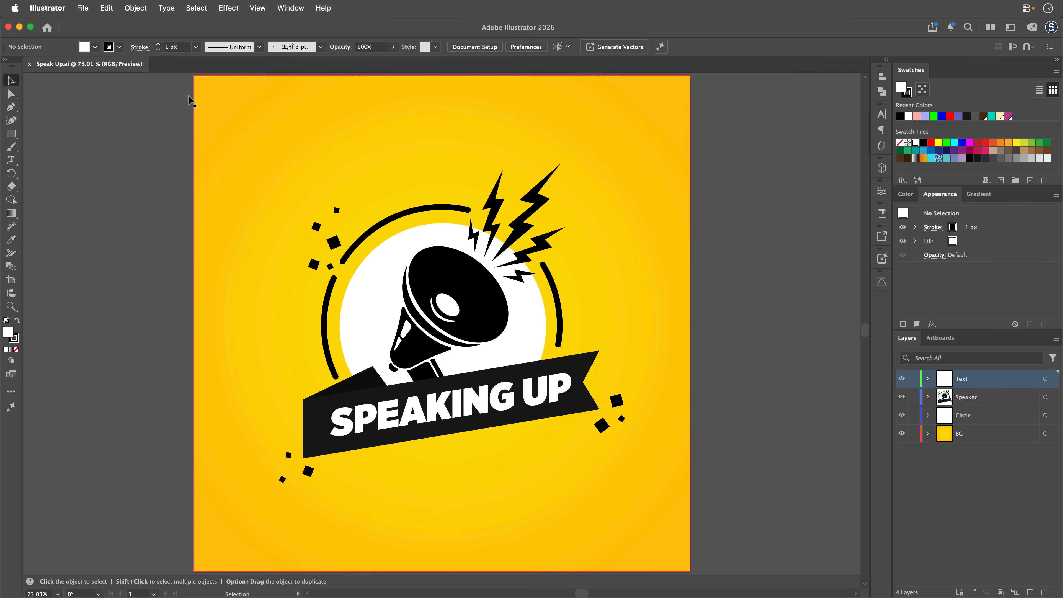
click(196, 8)
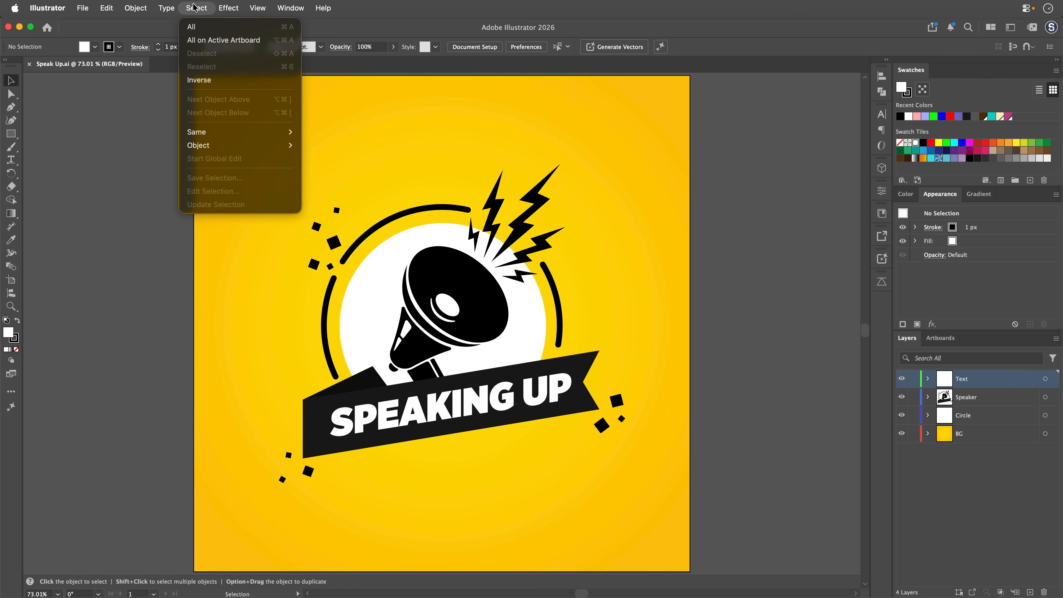
click(196, 26)
click(107, 8)
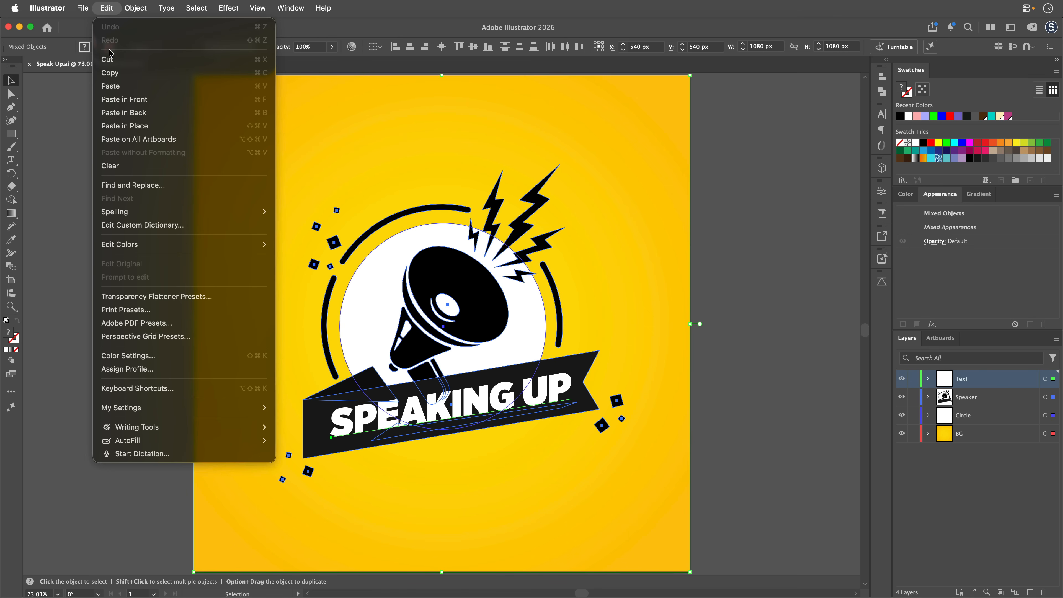
key(a)
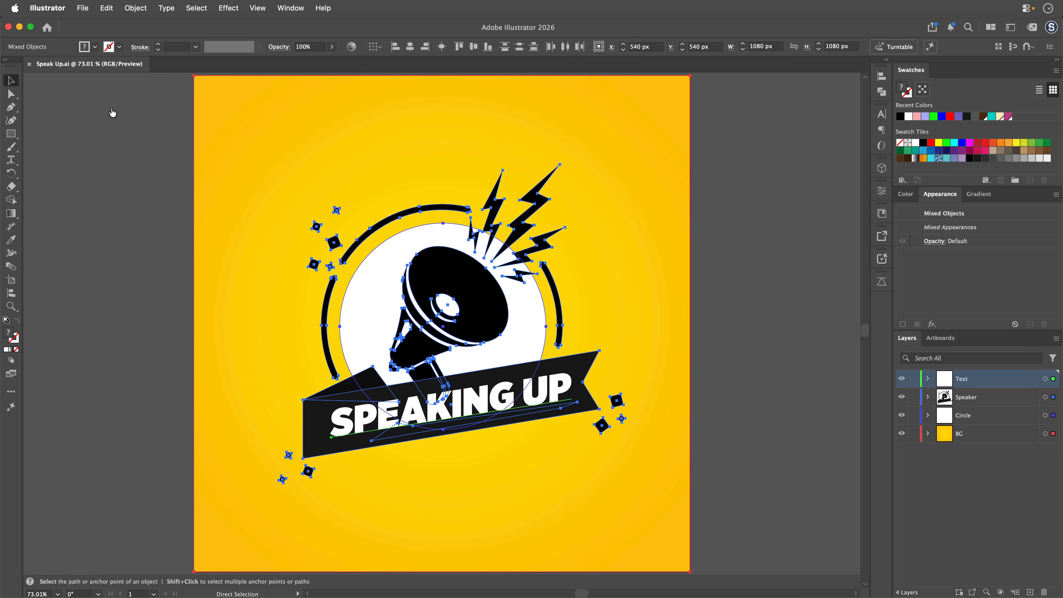
Try to paste the copied artwork into the new composition in After Effects.
key(super+Tab)
click(116, 8)
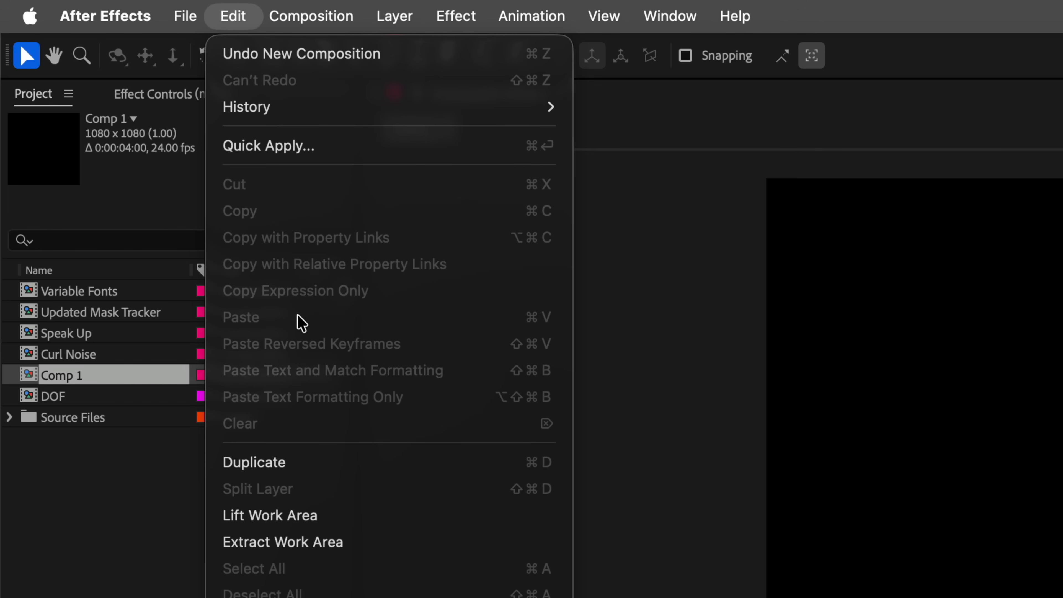
key(Escape)
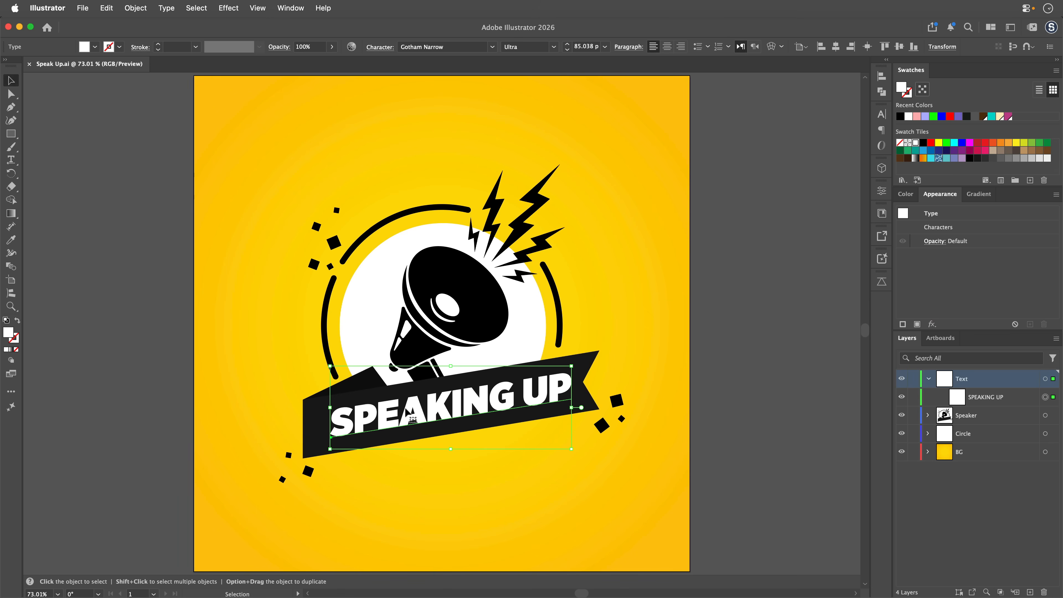
Convert the SPEAKING UP text in Illustrator to outlines and collapse the Text layer.
right_click(405, 412)
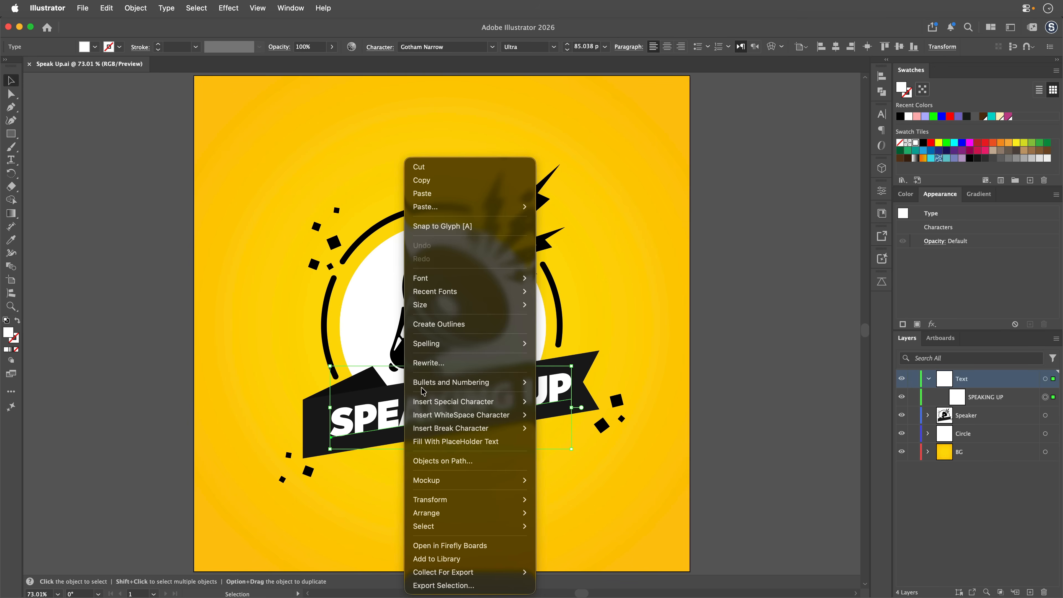
click(447, 325)
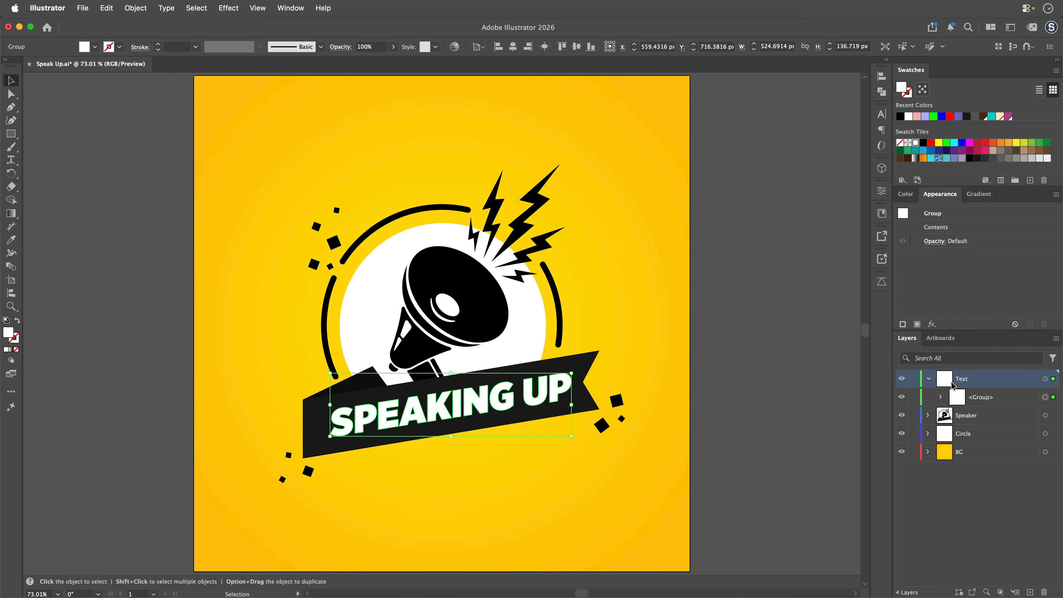
click(929, 378)
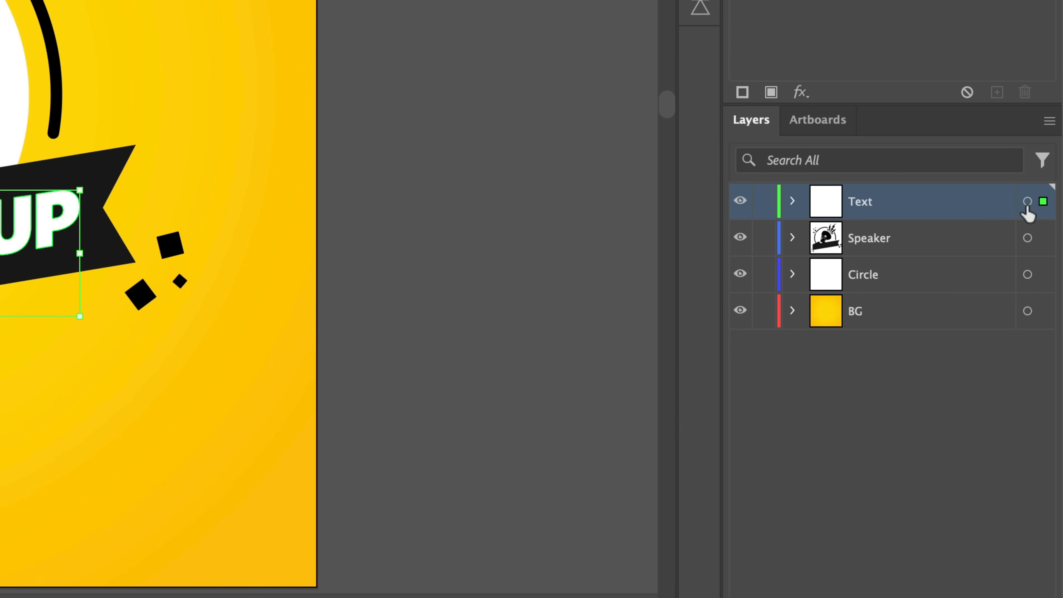
Copy the artwork by targeting the Text, Speaker, Circle and BG layers, and try pasting it into the composition in After Effects.
click(1028, 202)
shift+click(1028, 238)
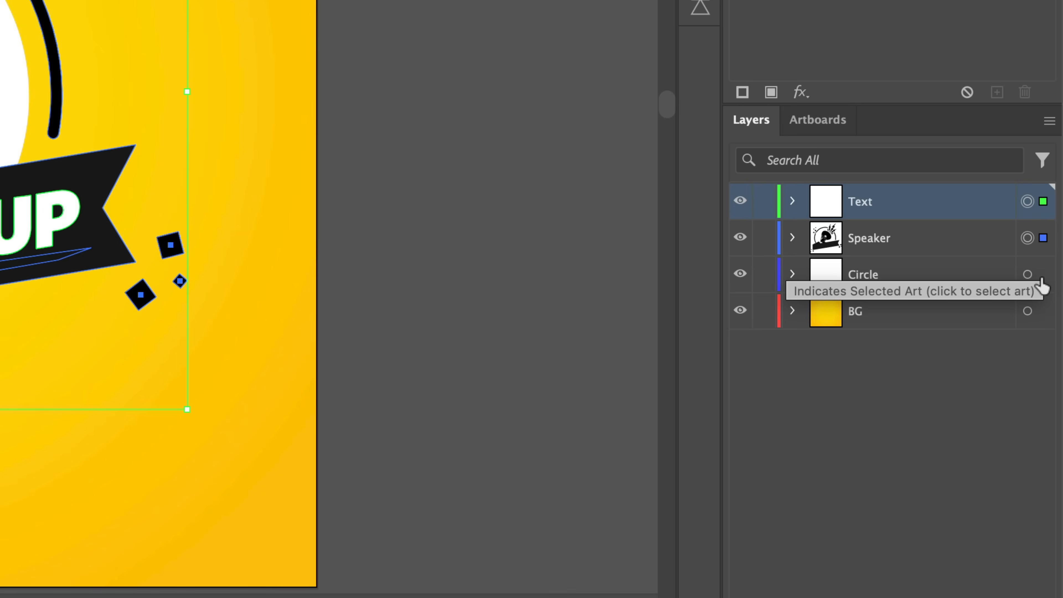
shift+click(1027, 274)
shift+click(1028, 311)
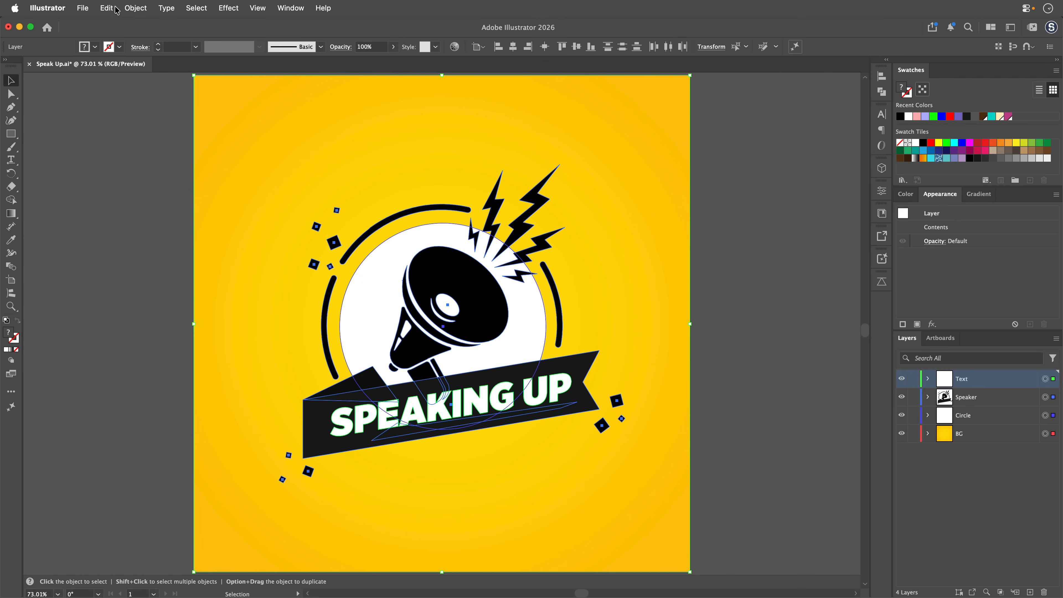
click(117, 10)
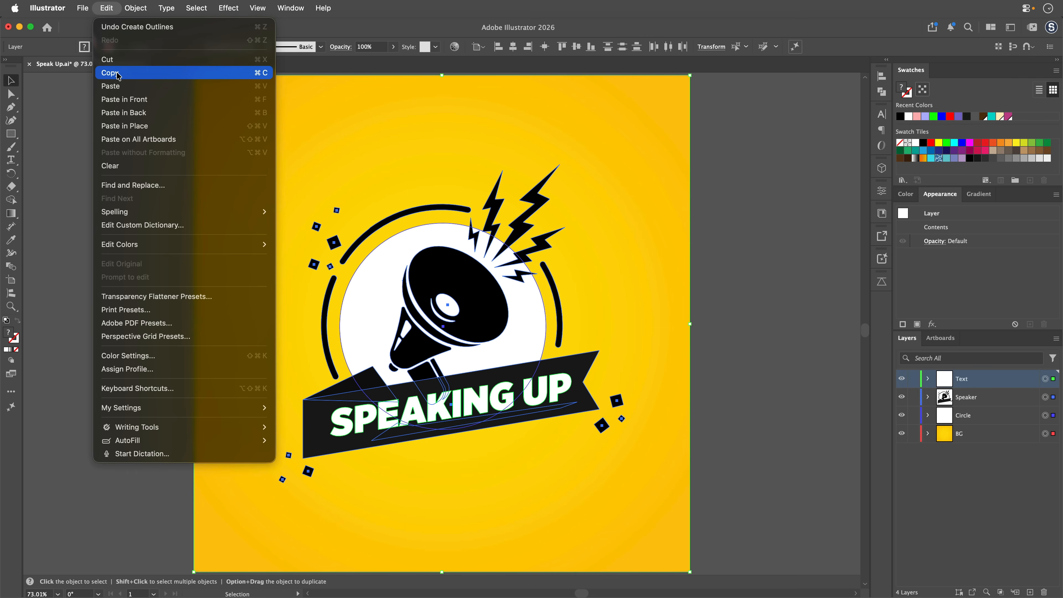
click(121, 71)
key(a)
key(super+Tab)
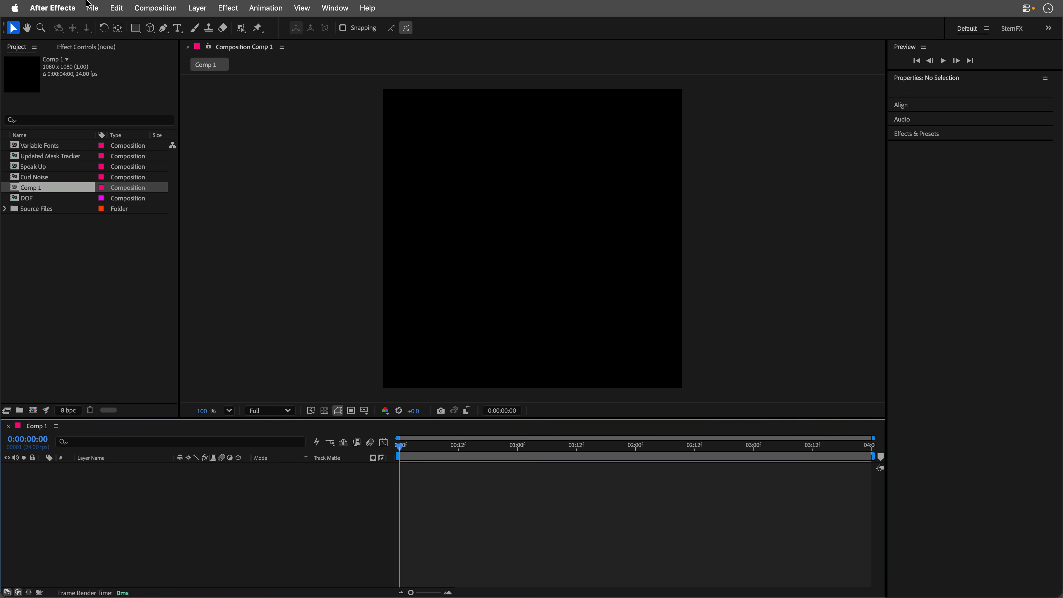
click(118, 9)
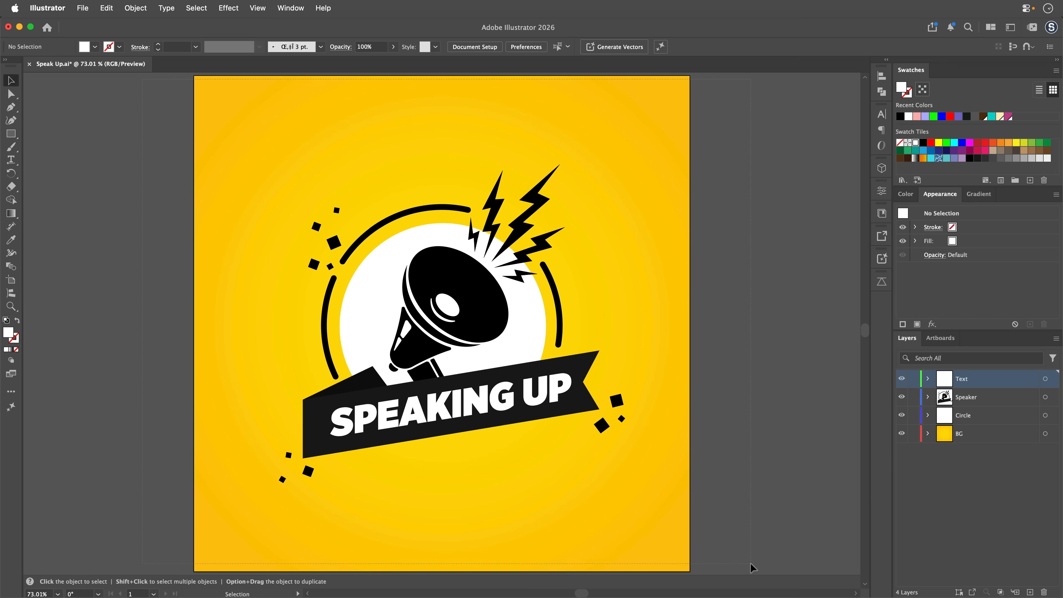
Select and copy all of the outlined artwork in Illustrator, and paste it into Comp 1 in After Effects.
key(super+a)
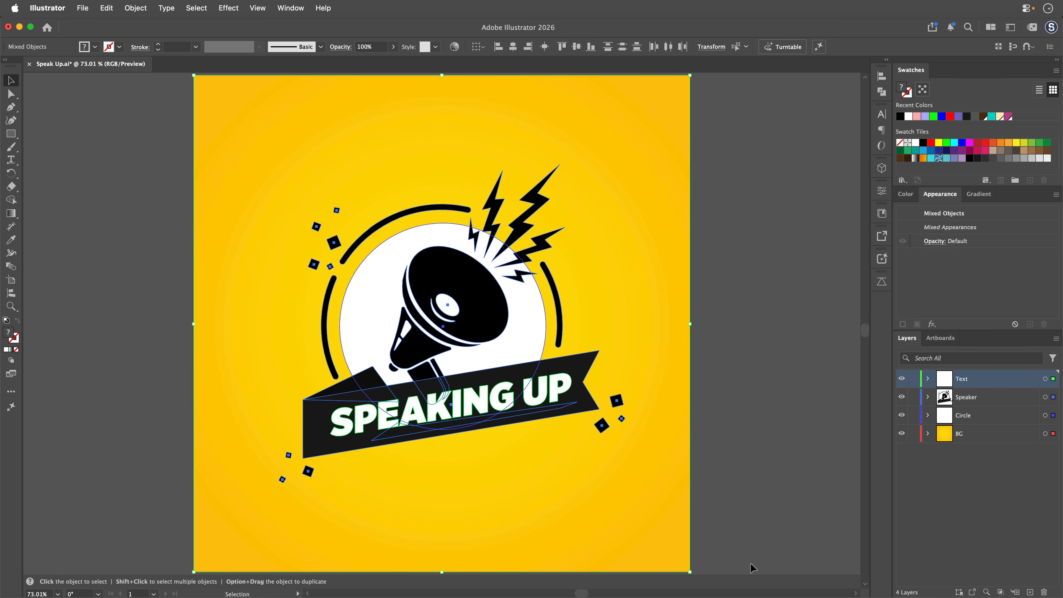
click(107, 9)
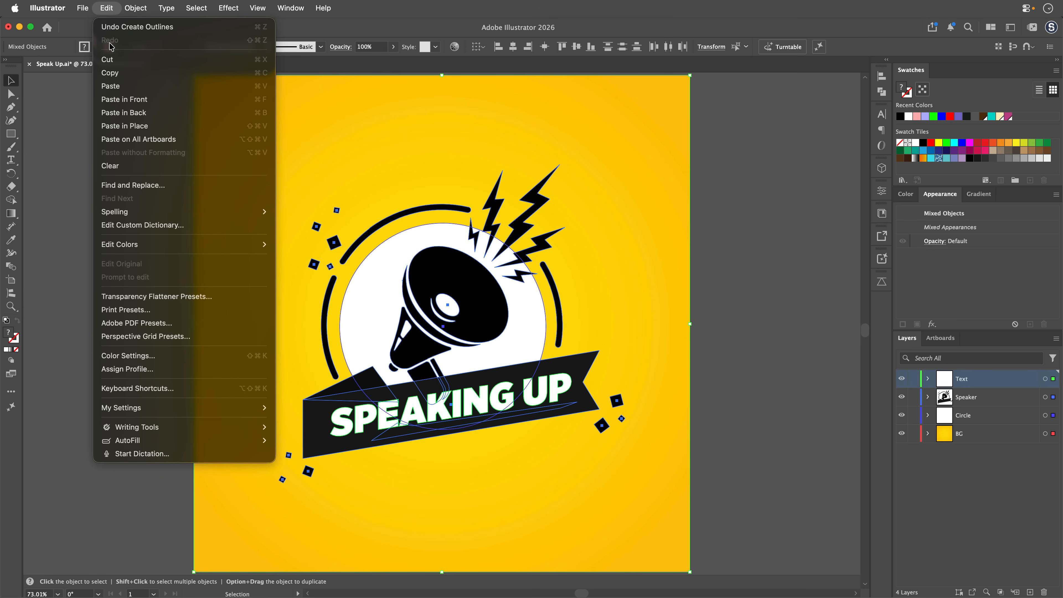
click(113, 74)
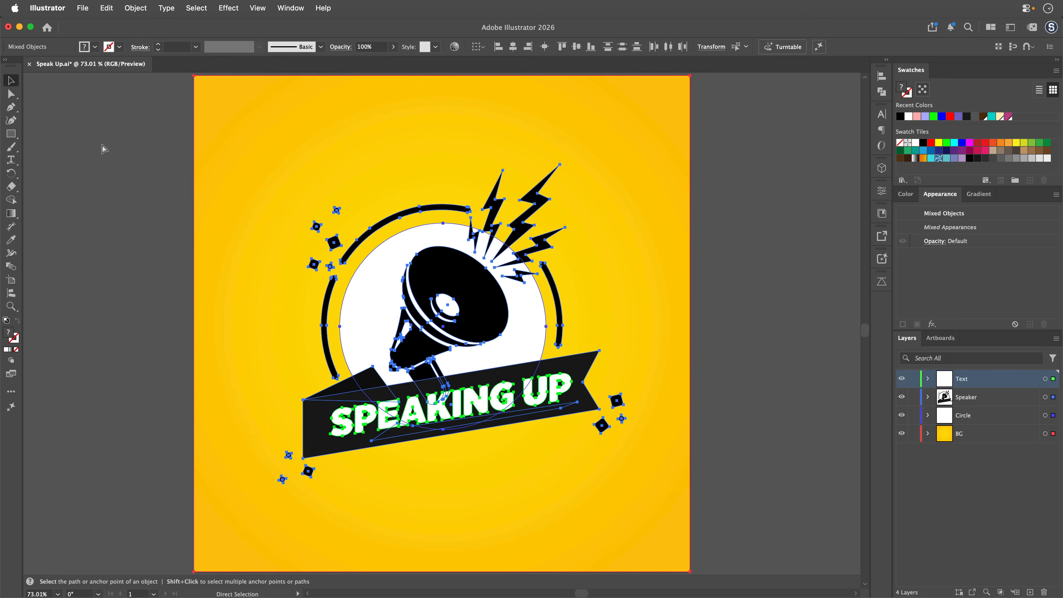
key(super+Tab)
click(117, 8)
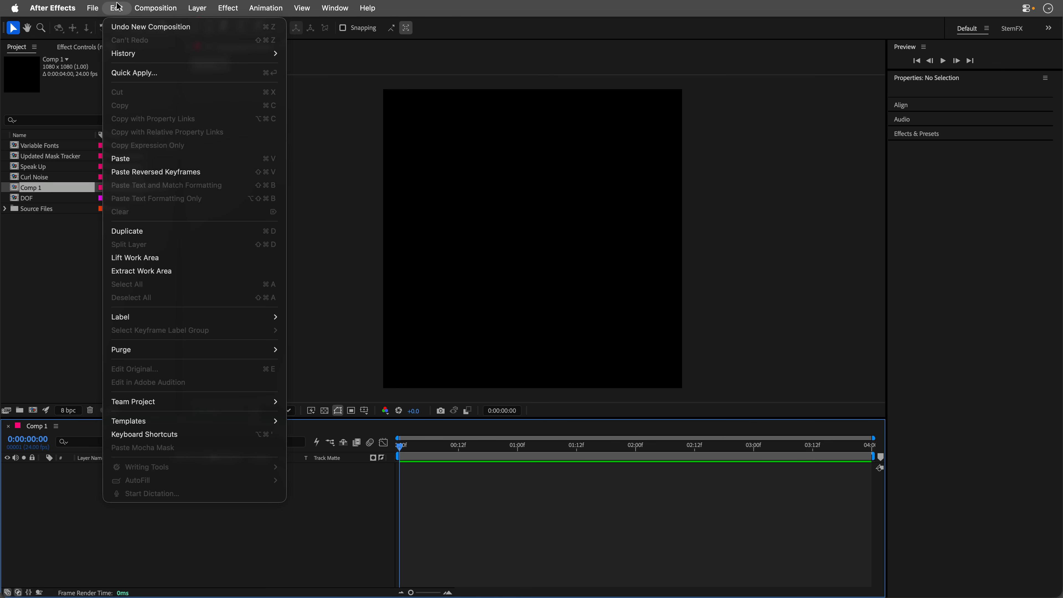
click(138, 163)
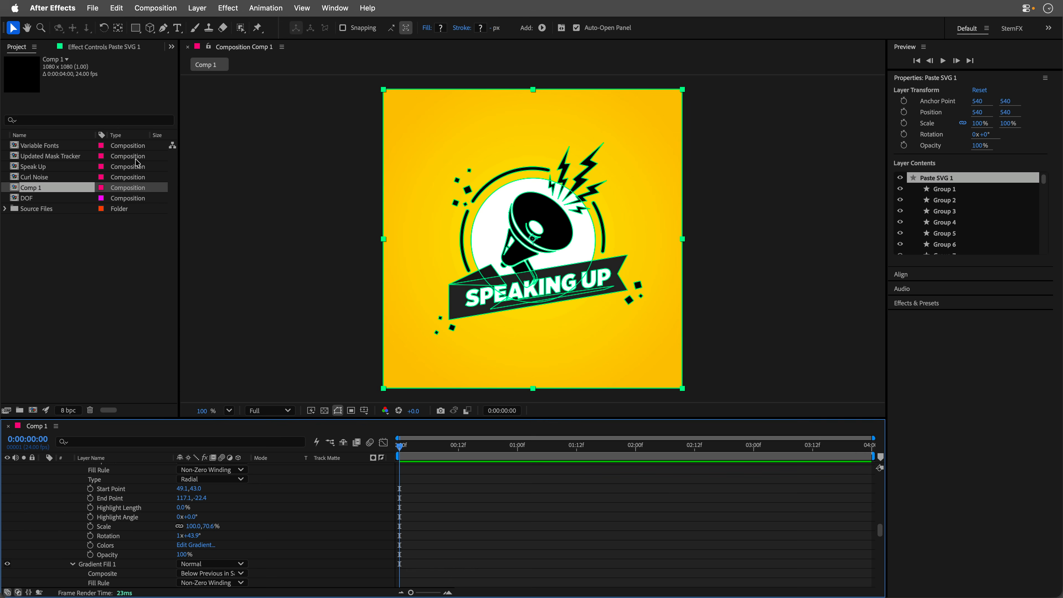
Examine the pasted layer's shape groups and gradient fill properties in the timeline, and collapse its contents.
scroll(109, 501, up, 4)
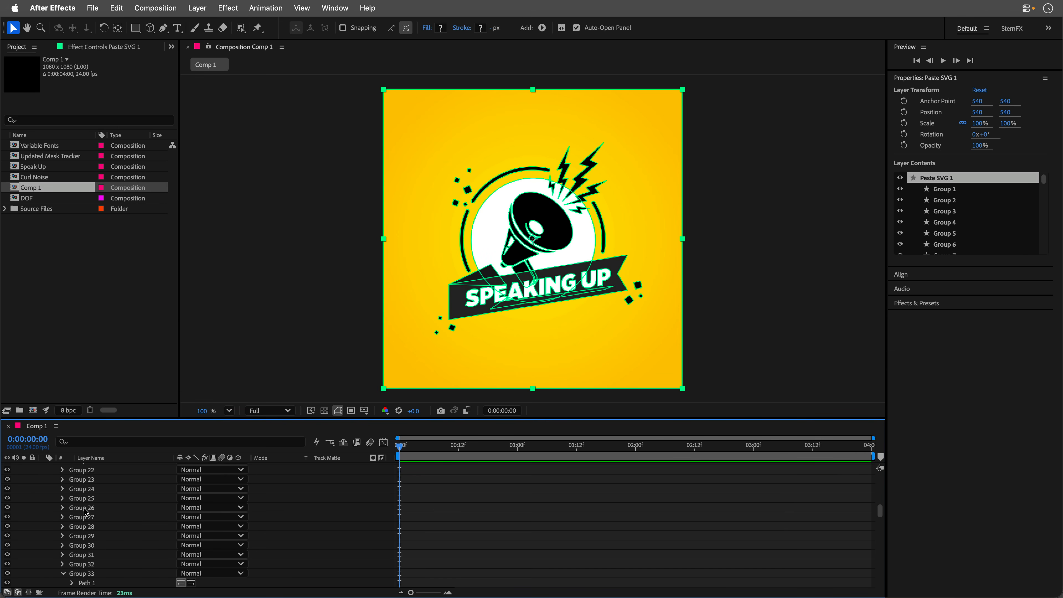
scroll(86, 511, up, 8)
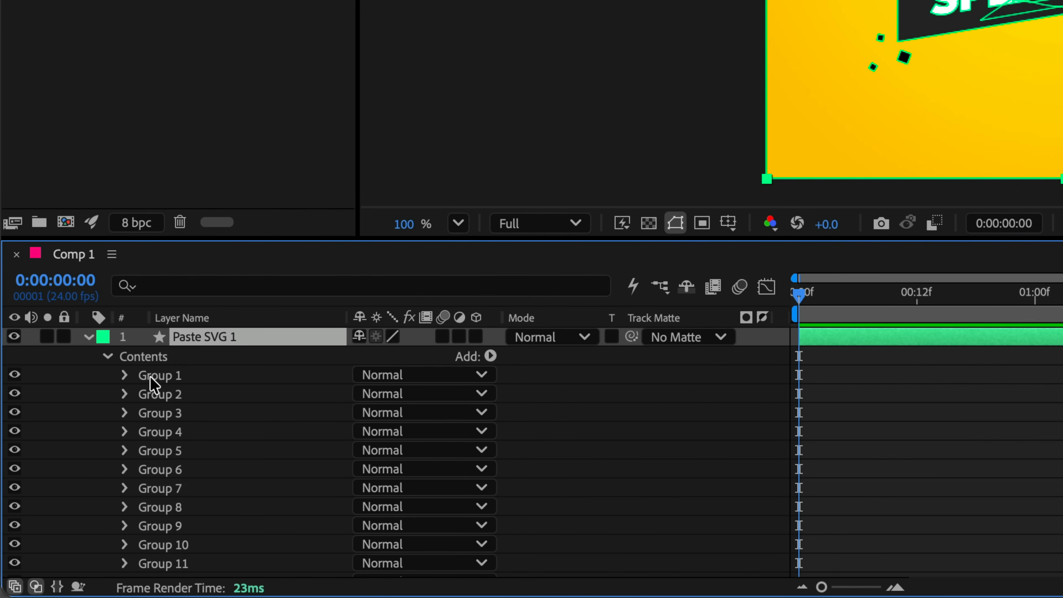
scroll(145, 408, down, 12)
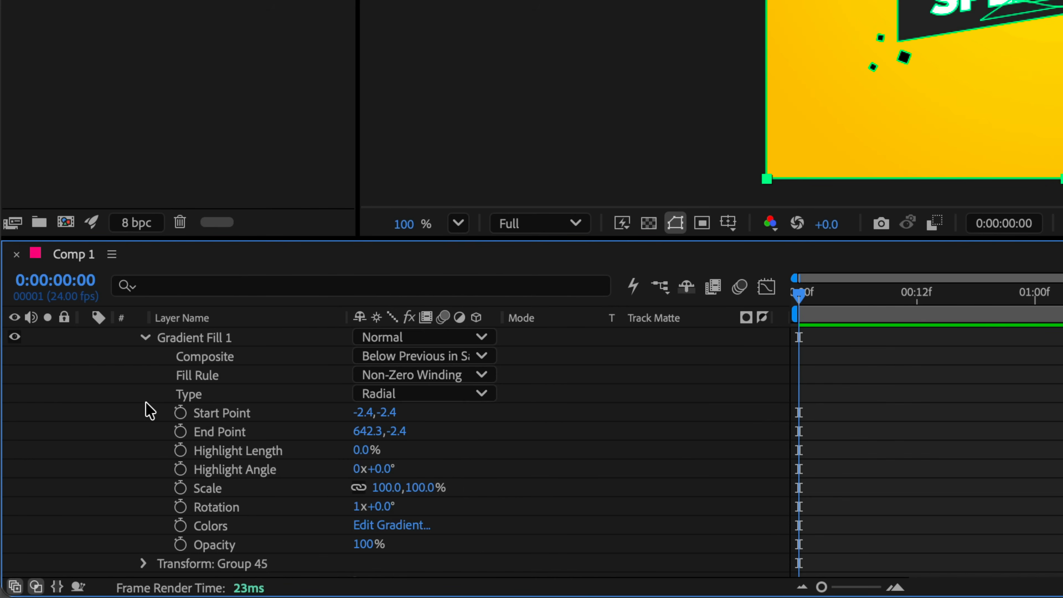
scroll(149, 411, up, 12)
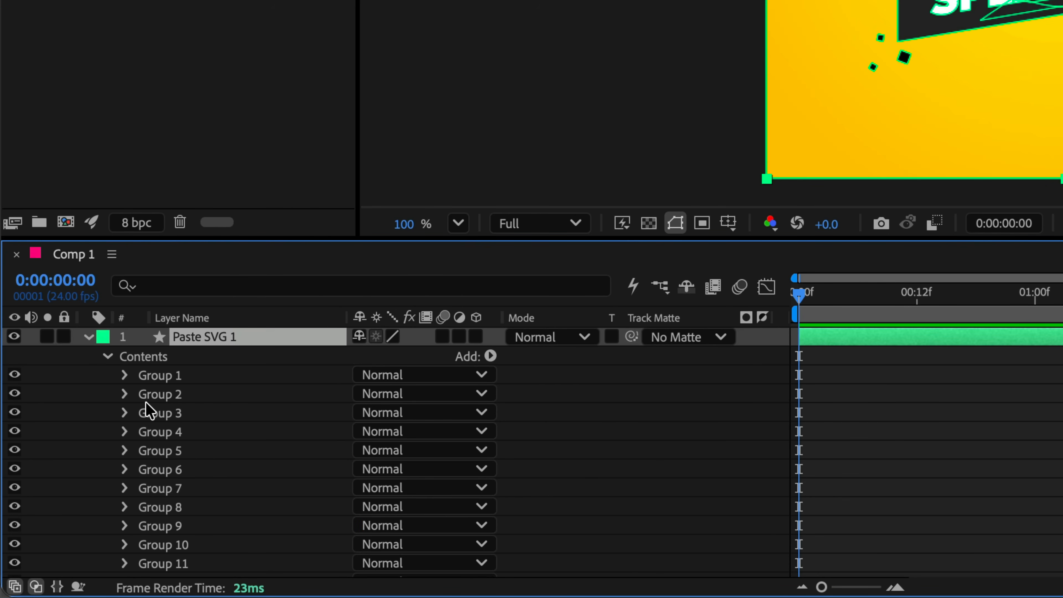
click(107, 357)
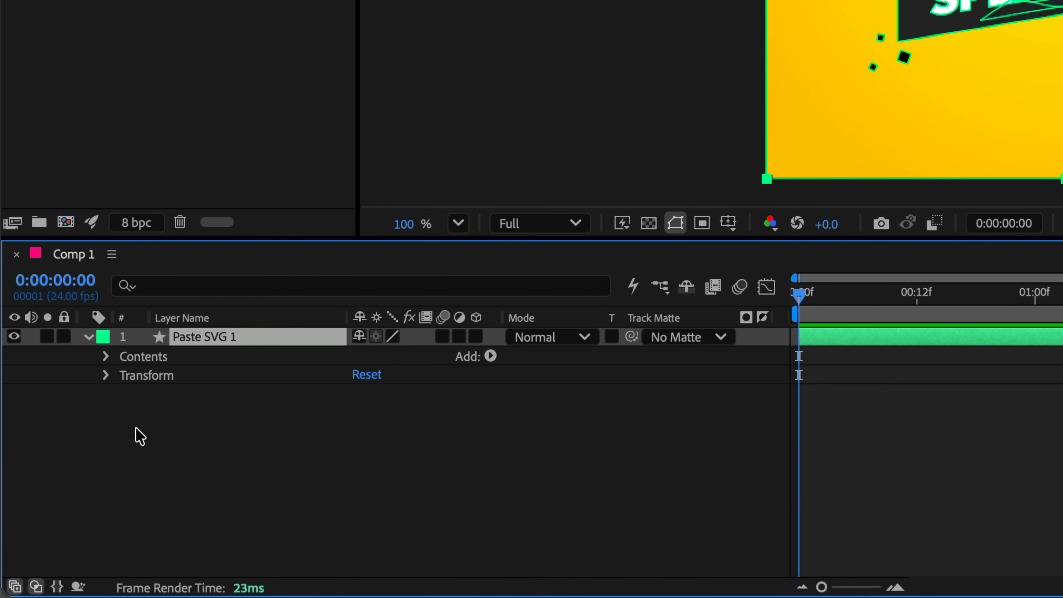
Scrub the timeline over the pasted layer, reopen its shape groups briefly, and collapse and deselect the layer.
click(140, 437)
click(179, 340)
drag(803, 302, 380, 443)
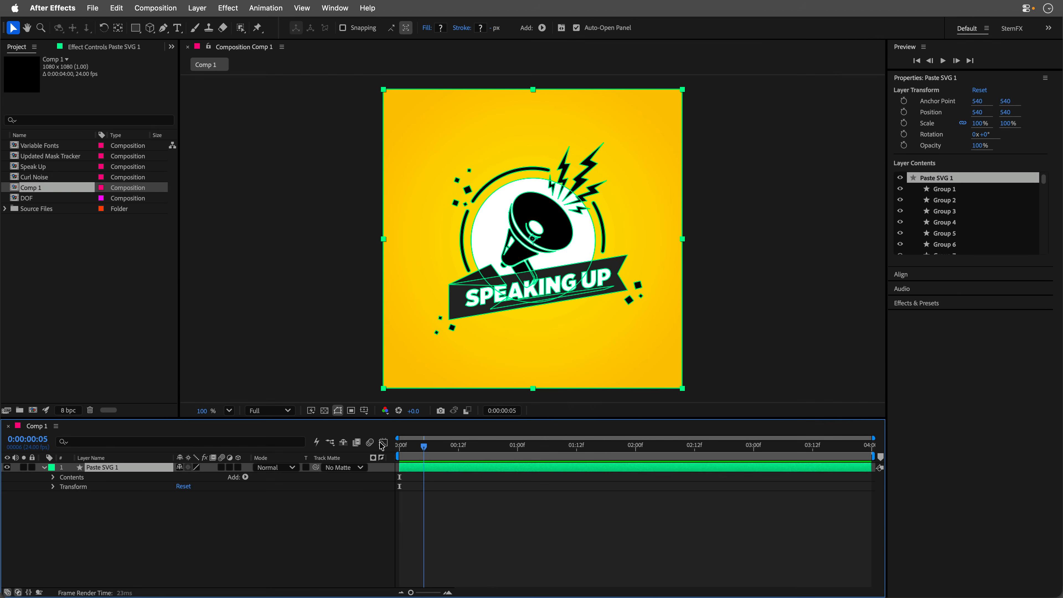
click(55, 478)
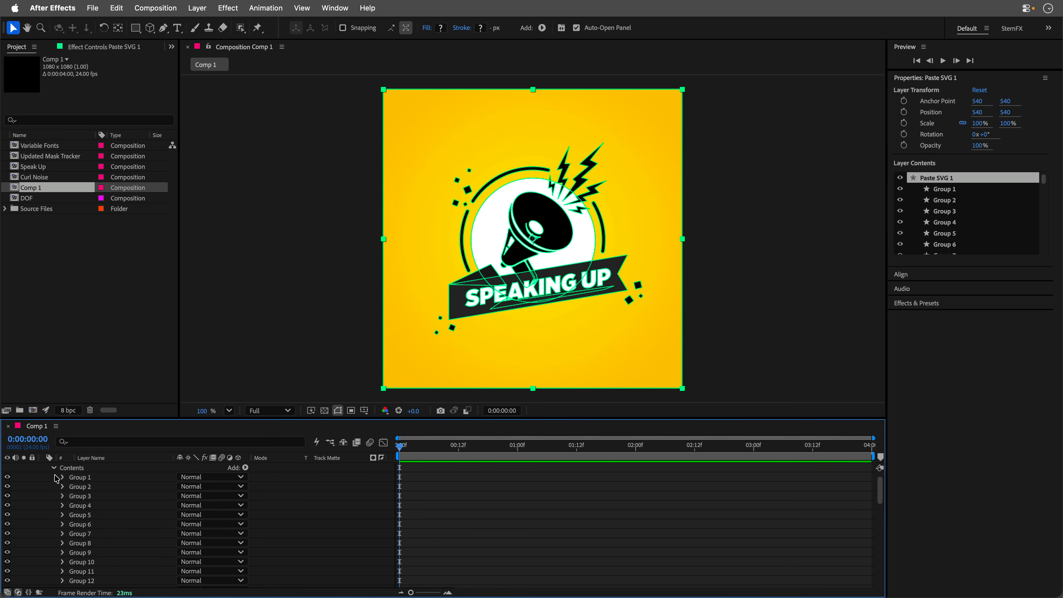
click(54, 468)
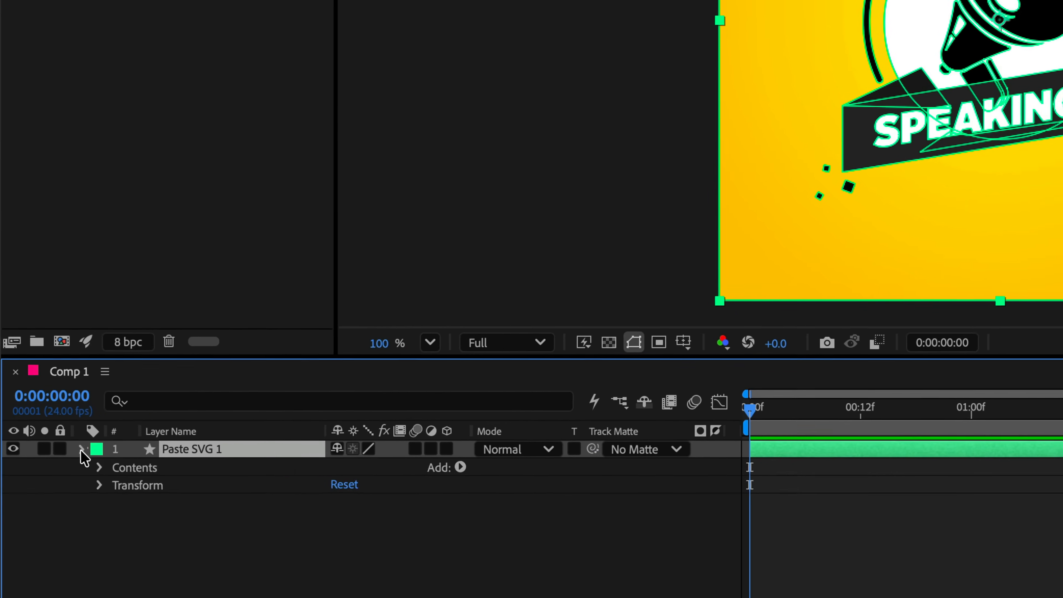
click(82, 450)
click(162, 513)
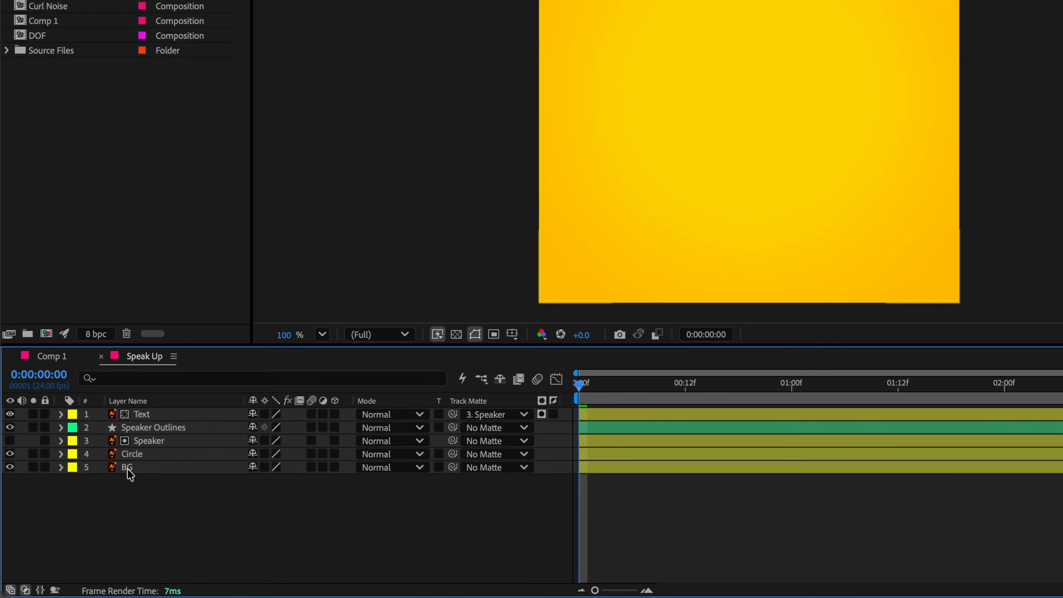
Look over the BG, Circle, Text and Speaker layers in the Speak Up composition and the Speaker layer's Create options.
click(90, 505)
click(93, 496)
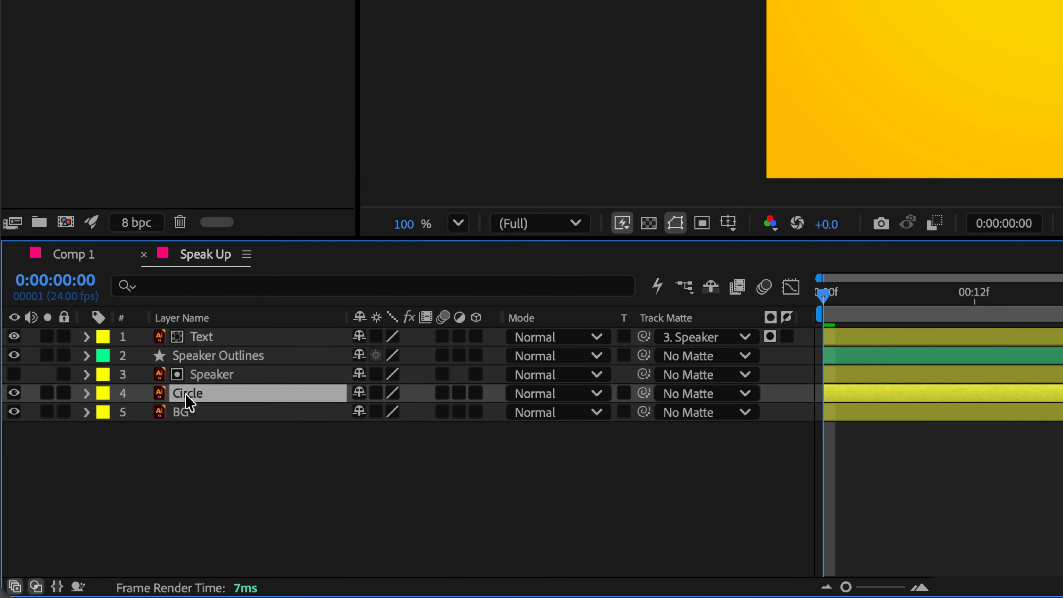
click(207, 340)
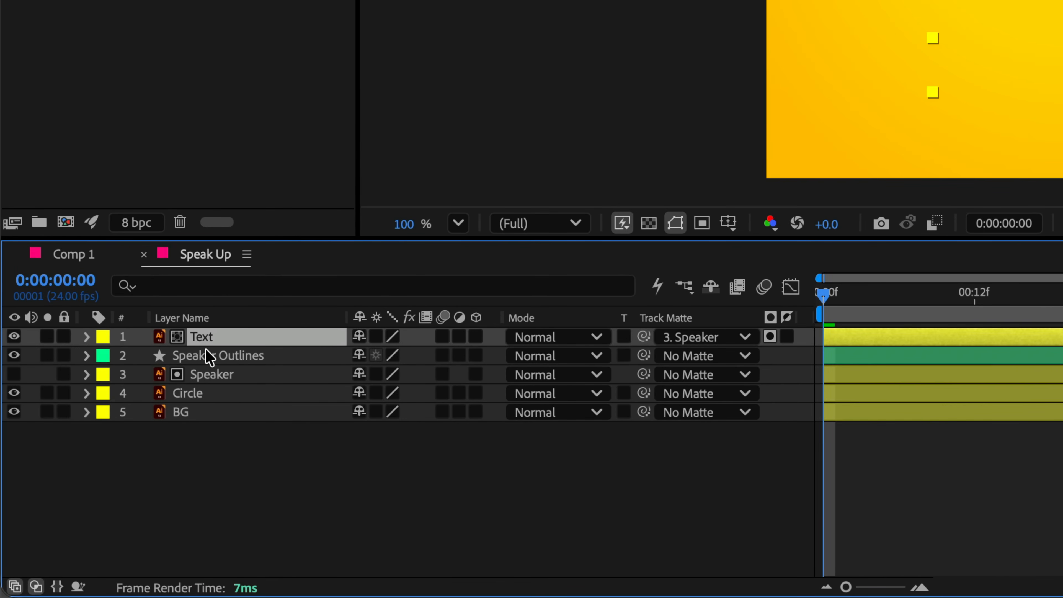
click(208, 379)
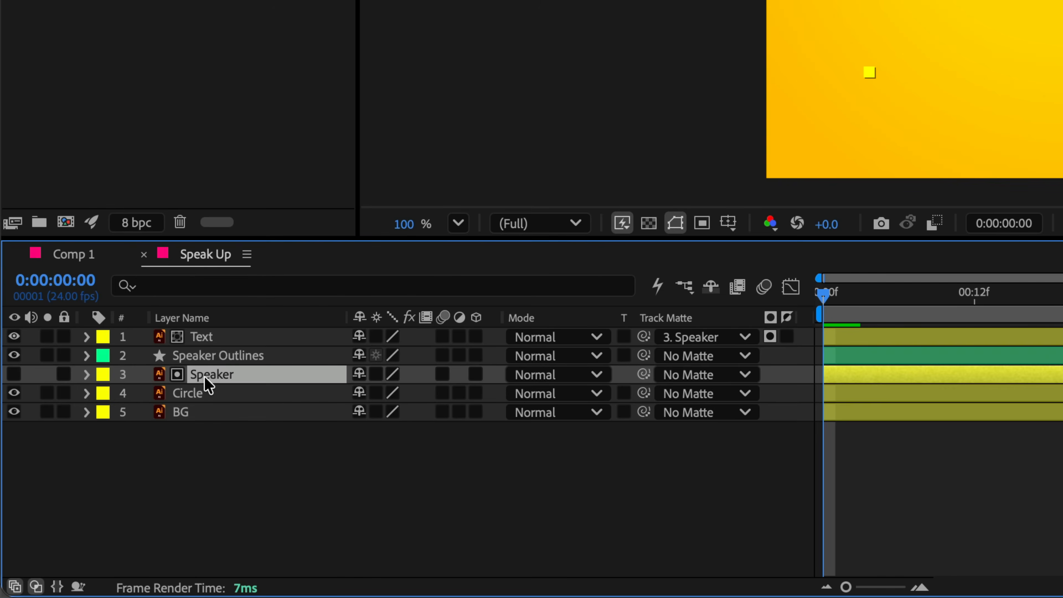
right_click(204, 376)
mouse_move(516, 338)
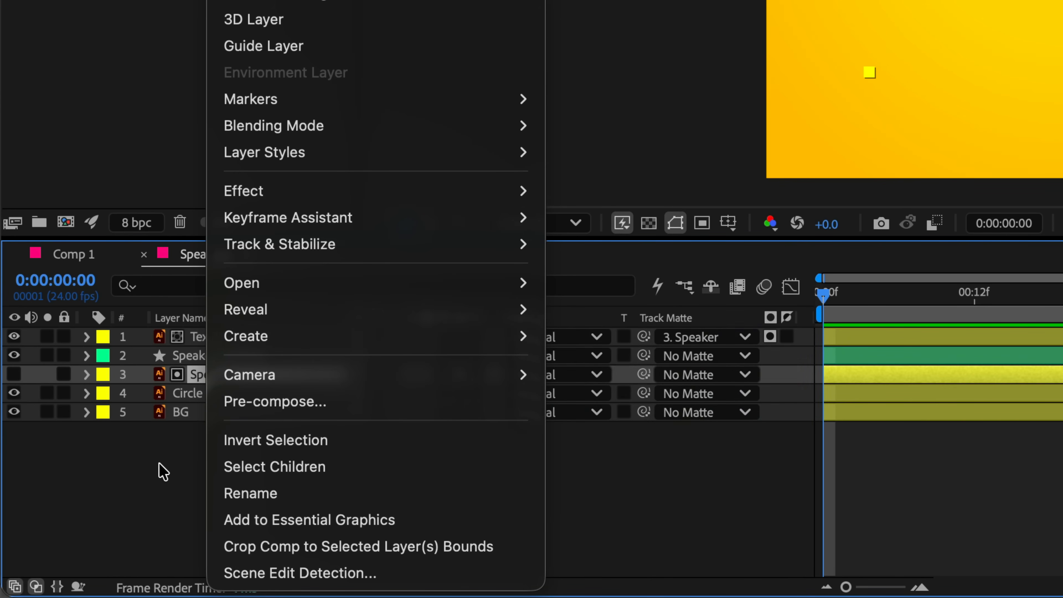
click(158, 473)
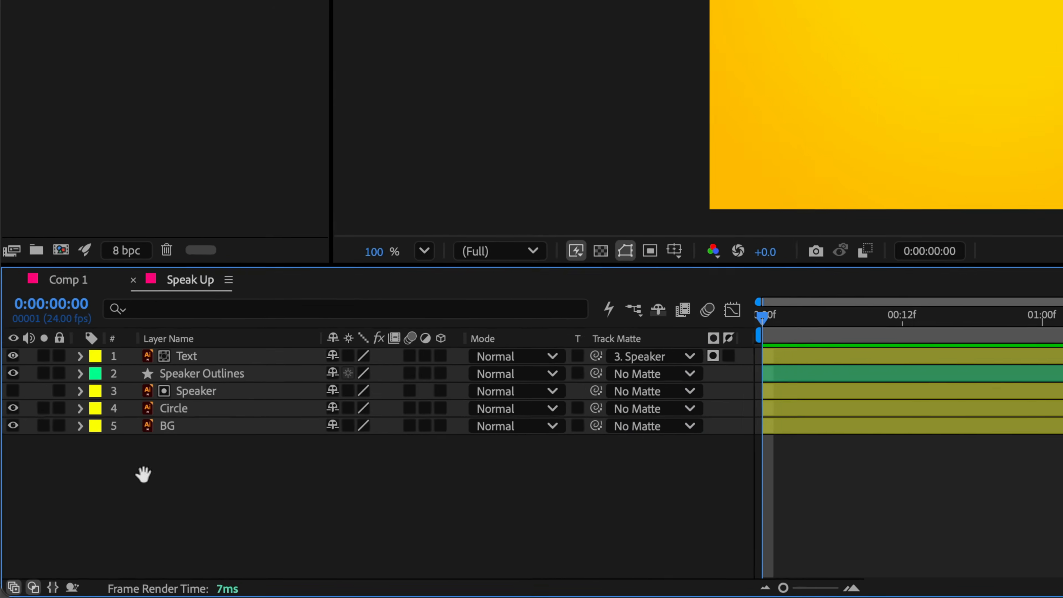
Preview the Speak Up animation and expand the Speaker Outlines layer's contents to view its shape groups.
key(space)
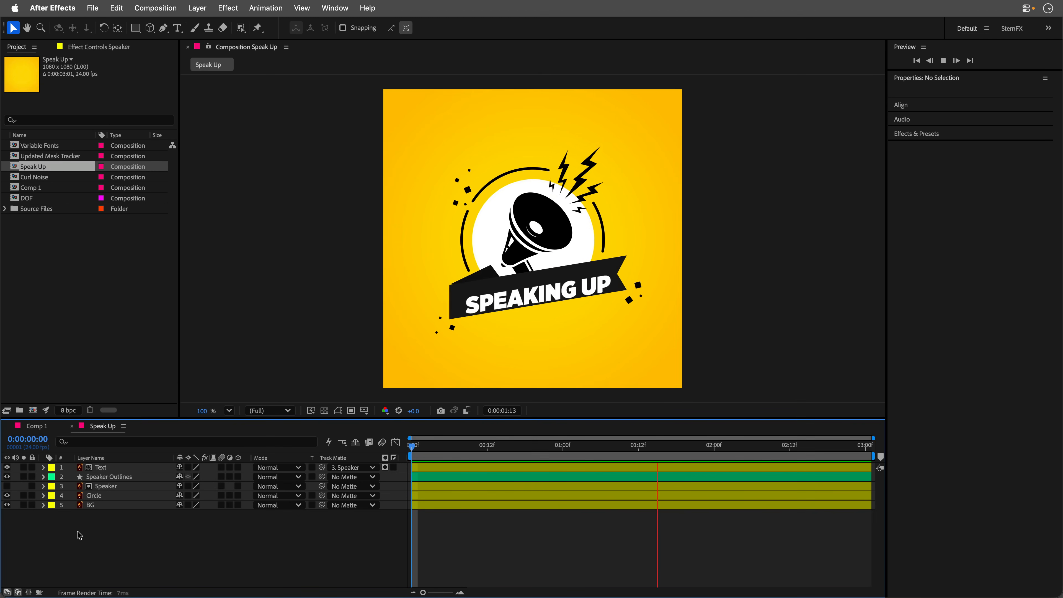
click(43, 476)
click(52, 486)
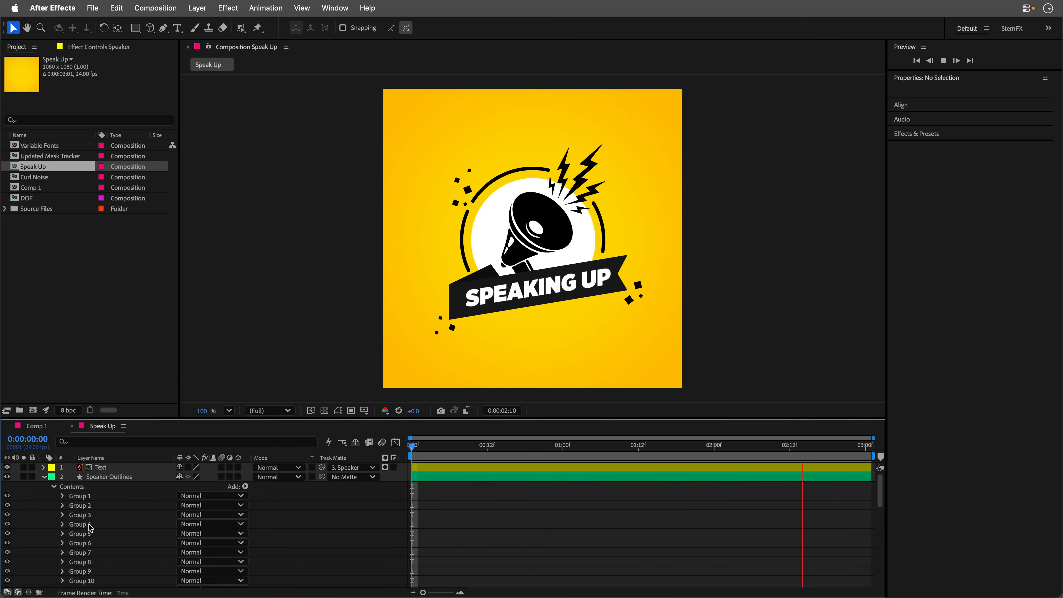
Expand the Offset Paths 1 operator below the shape groups of the Speaker Outlines layer.
scroll(89, 544, down, 10)
click(89, 545)
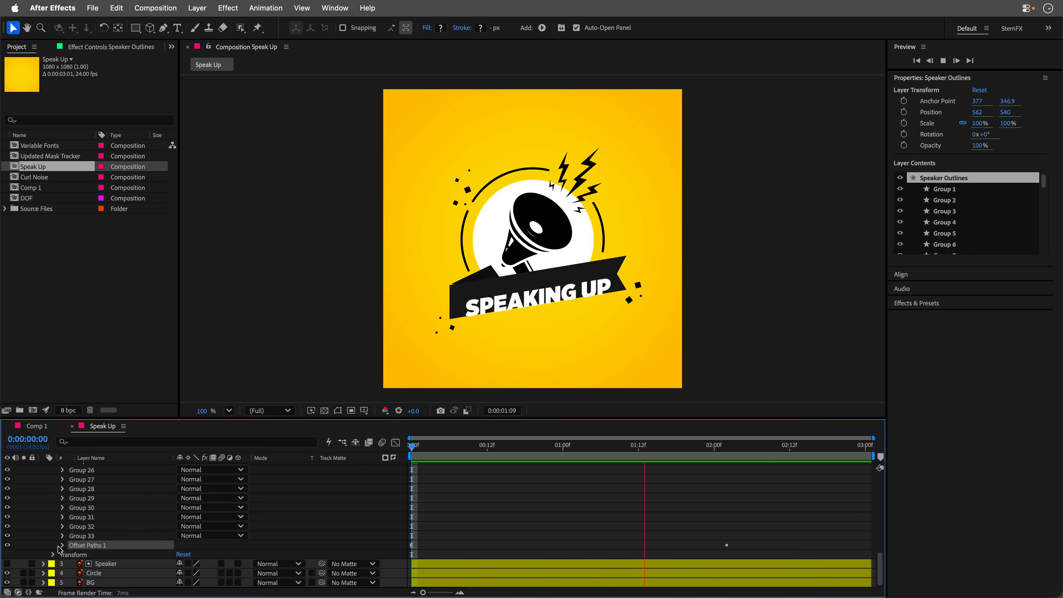
click(62, 545)
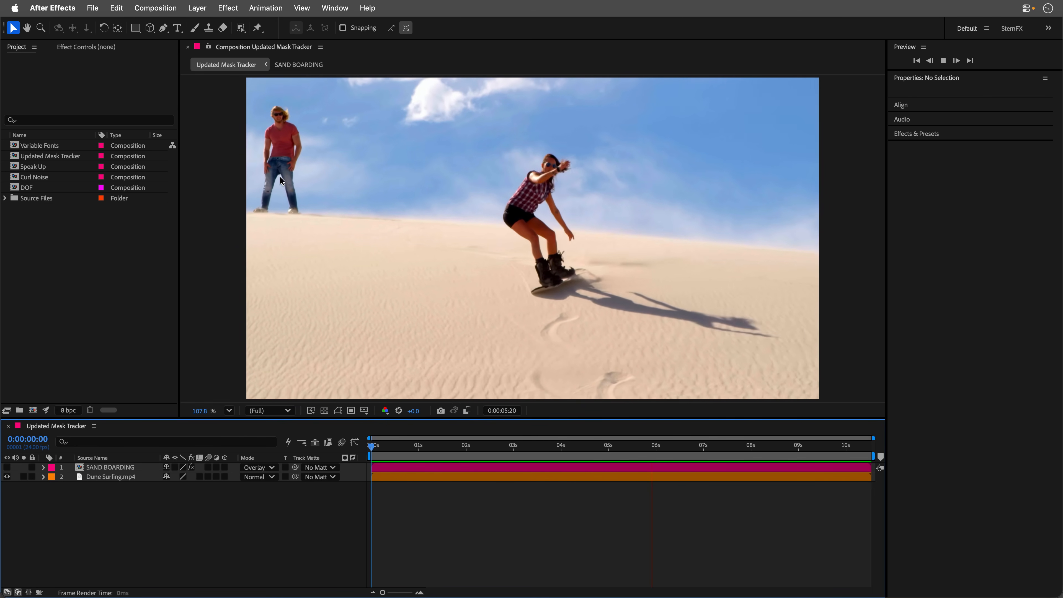
Draw a closed eight-point mask around the man in the red shirt on the Dune Surfing.mp4 layer at the first frame.
click(380, 447)
drag(379, 449, 367, 445)
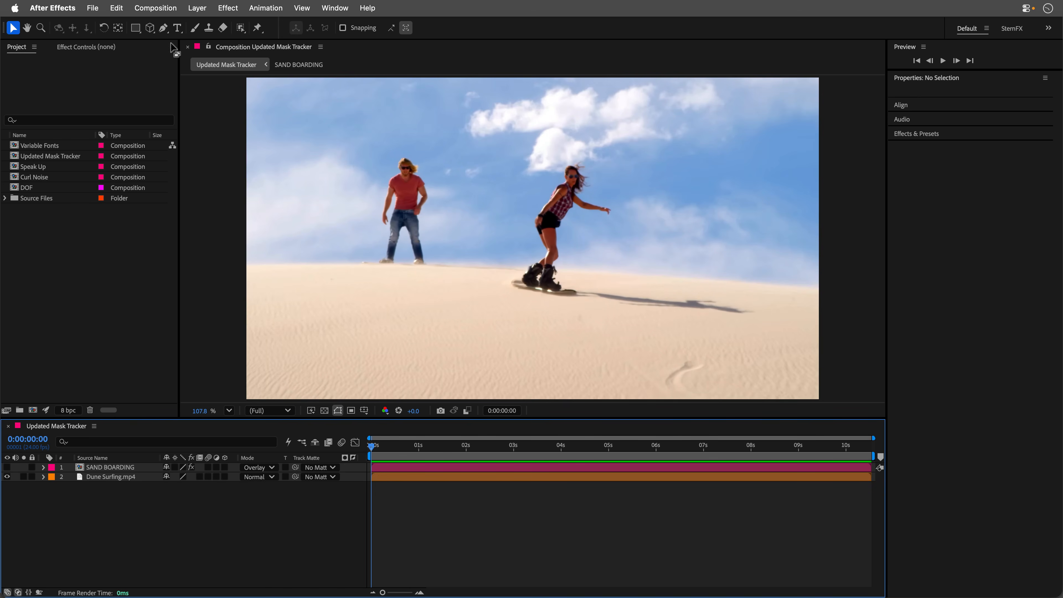
click(119, 478)
key(g)
click(401, 144)
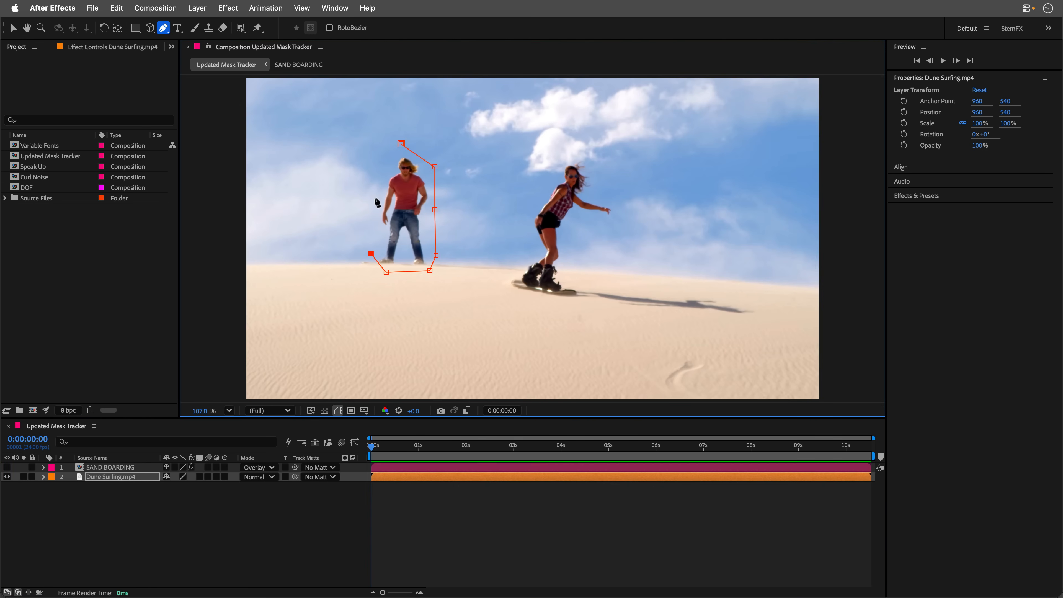
click(400, 143)
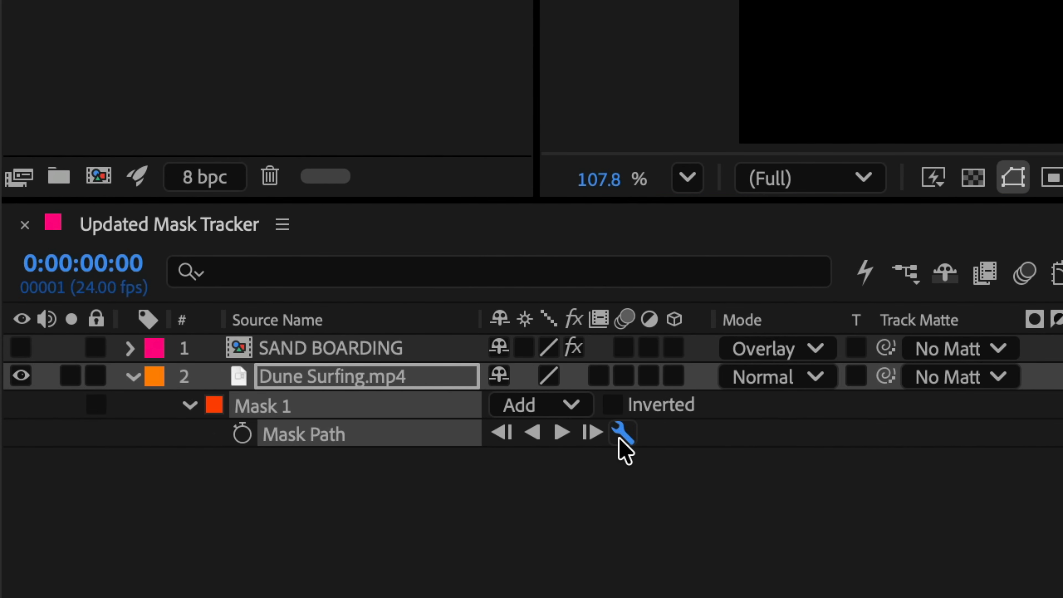
Set Mask 1's tracking method to Position, Scale & Rotation and track the mask forward through the clip.
click(622, 436)
click(540, 341)
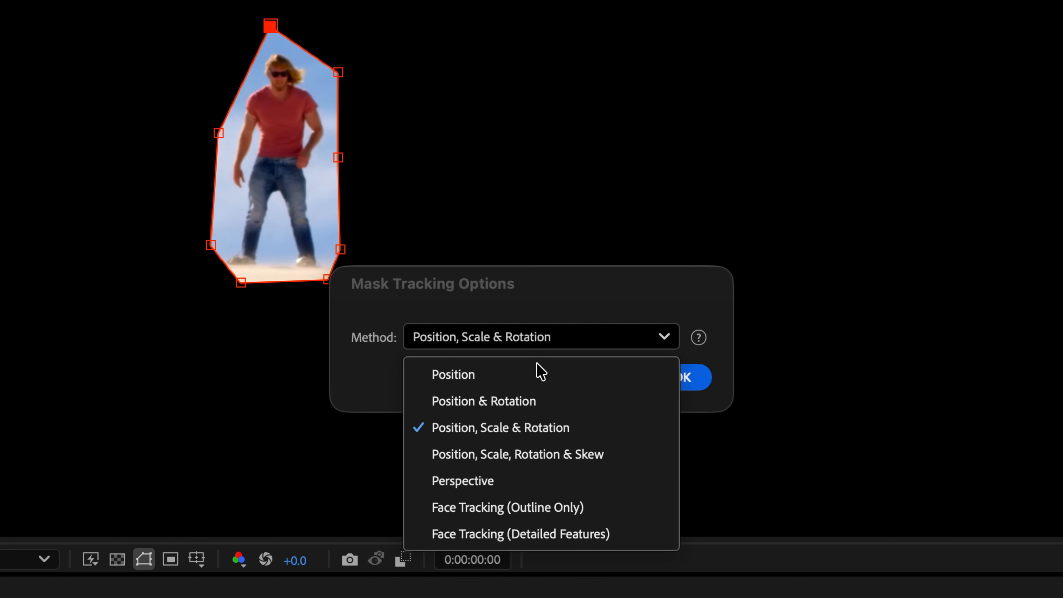
click(542, 430)
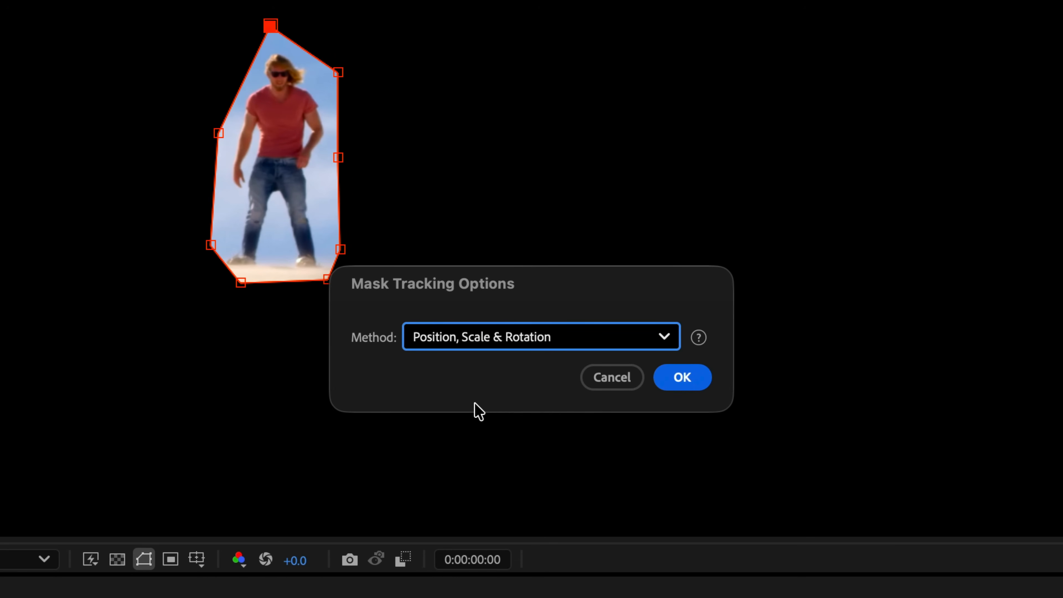
click(689, 378)
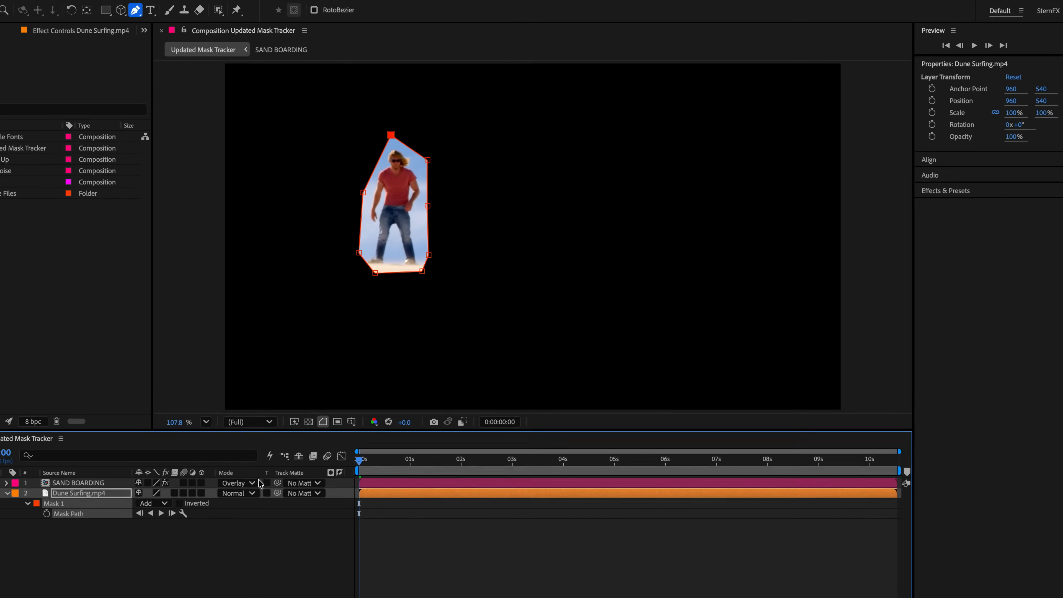
click(188, 496)
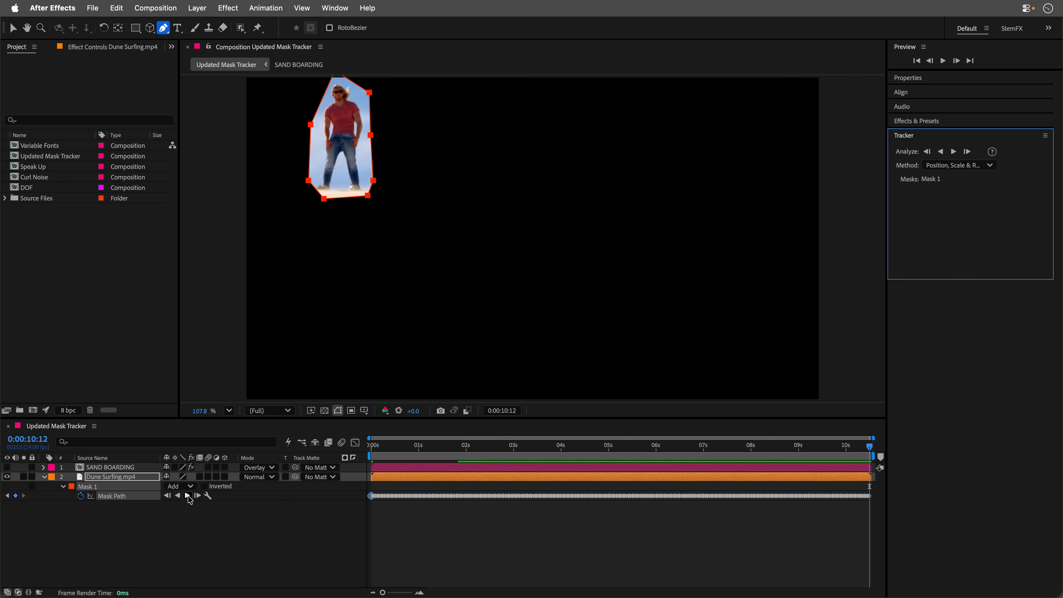
Set Mask 1's mode to Subtract and its feather to 15 pixels.
click(204, 486)
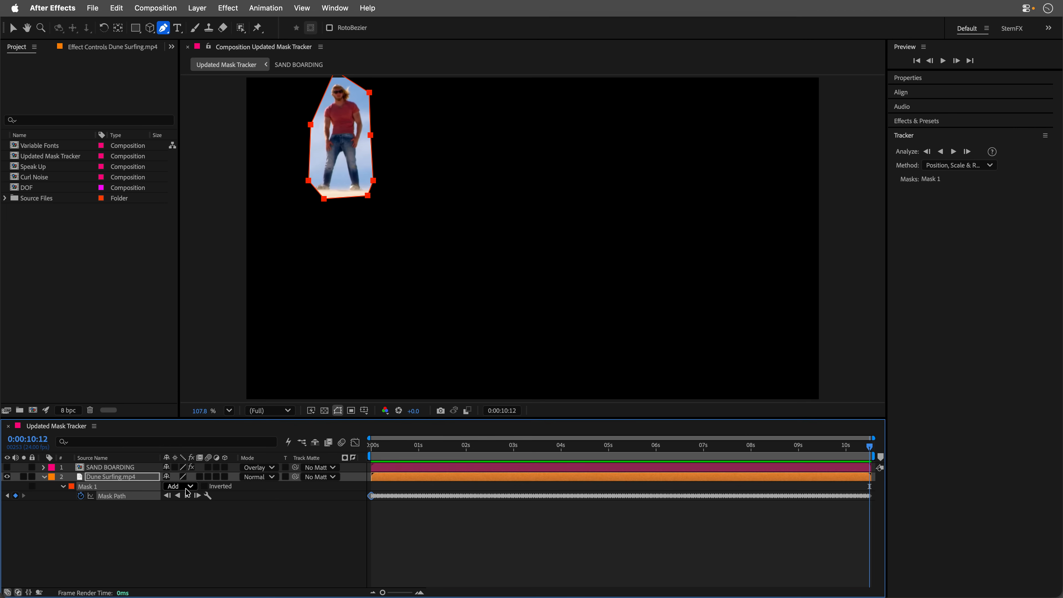
click(183, 487)
click(188, 525)
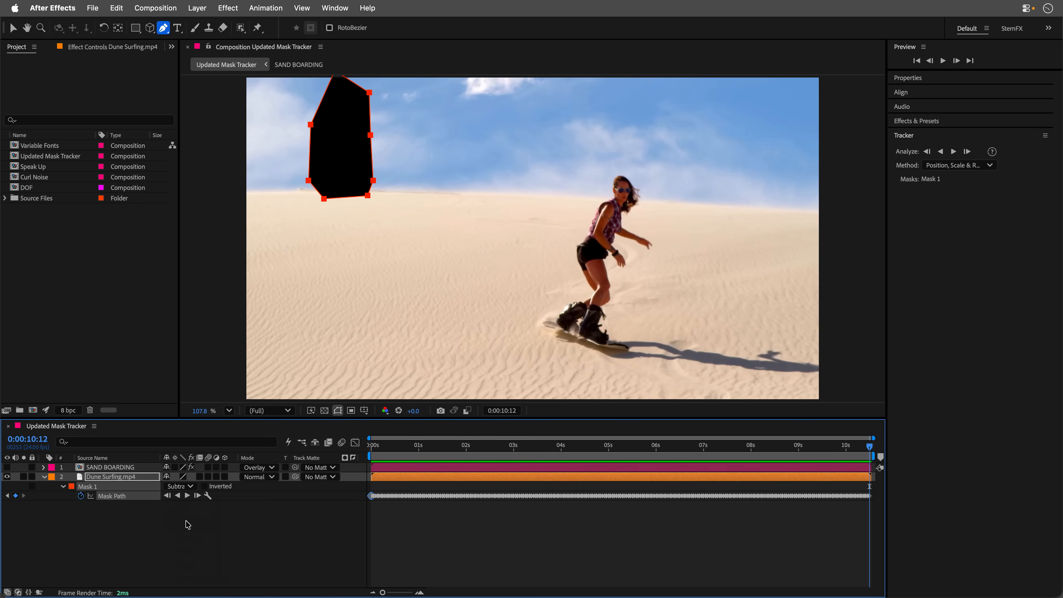
key(f)
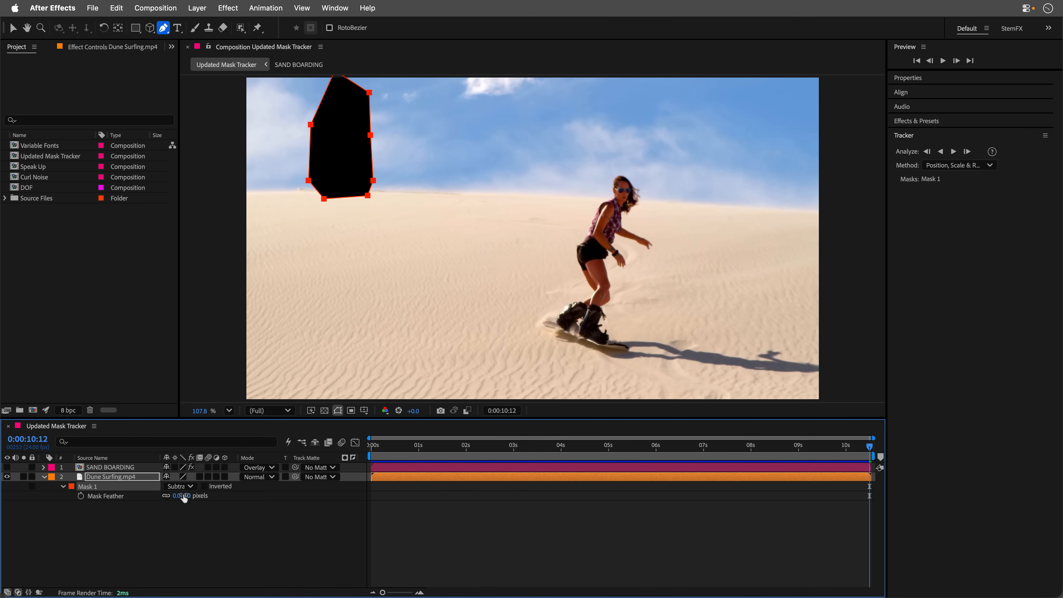
drag(186, 496, 192, 496)
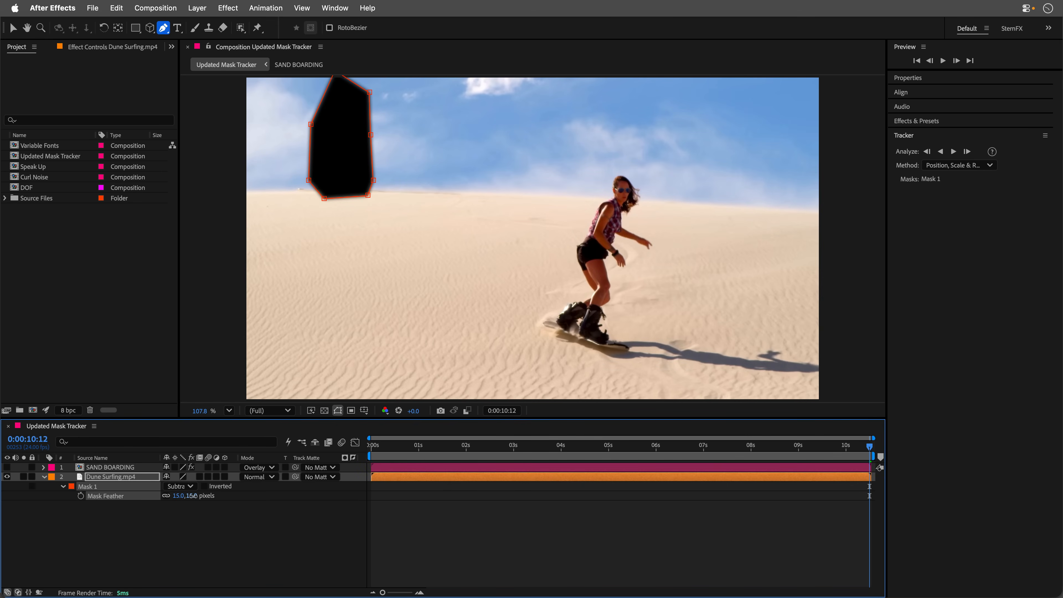
Generate a Content-Aware Fill layer for the masked-out man, using the Object fill method over the entire duration.
click(333, 5)
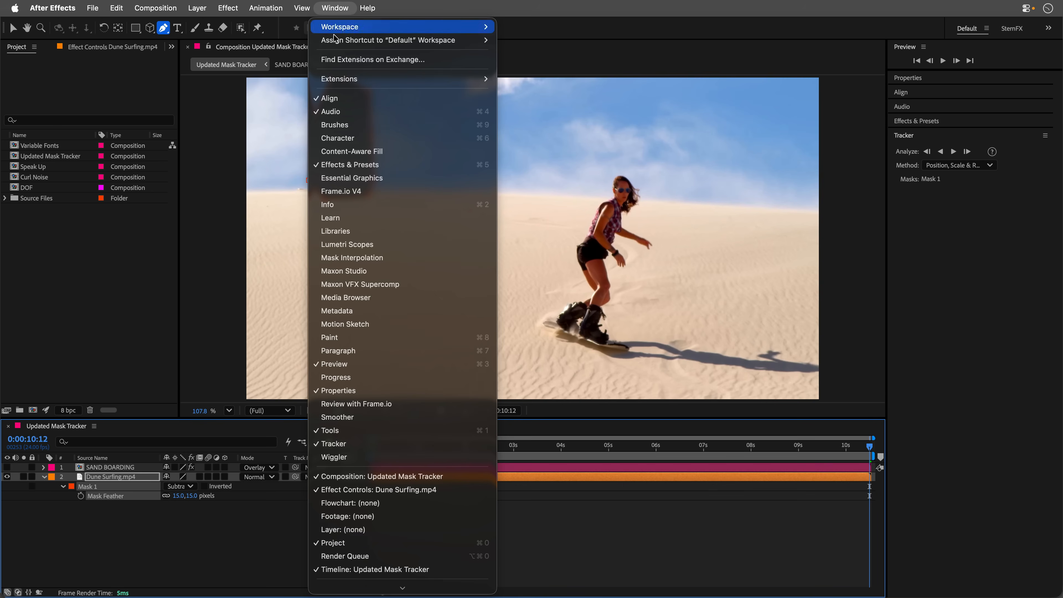
click(351, 153)
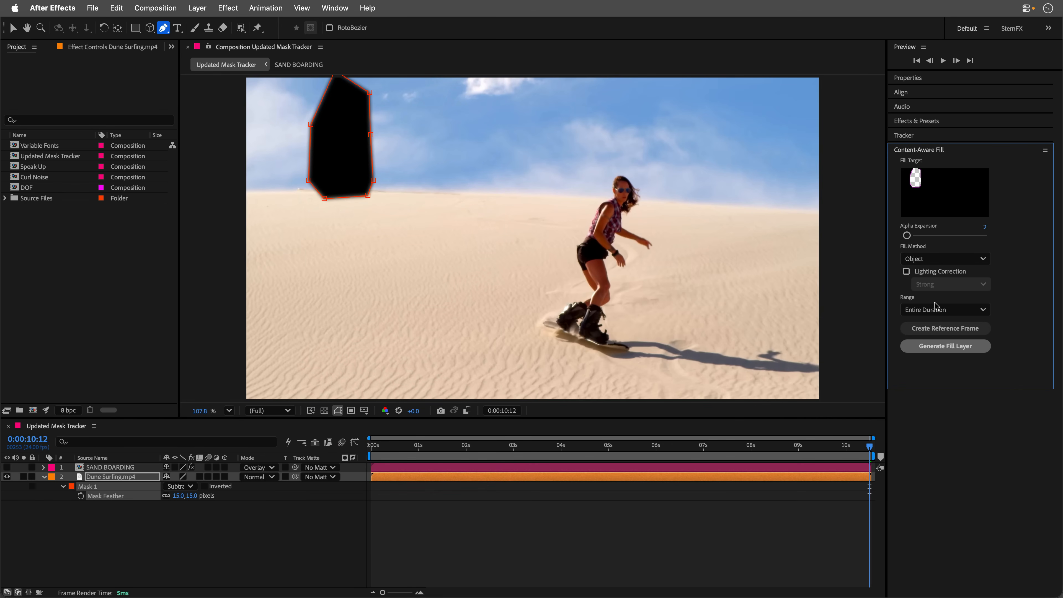
click(938, 346)
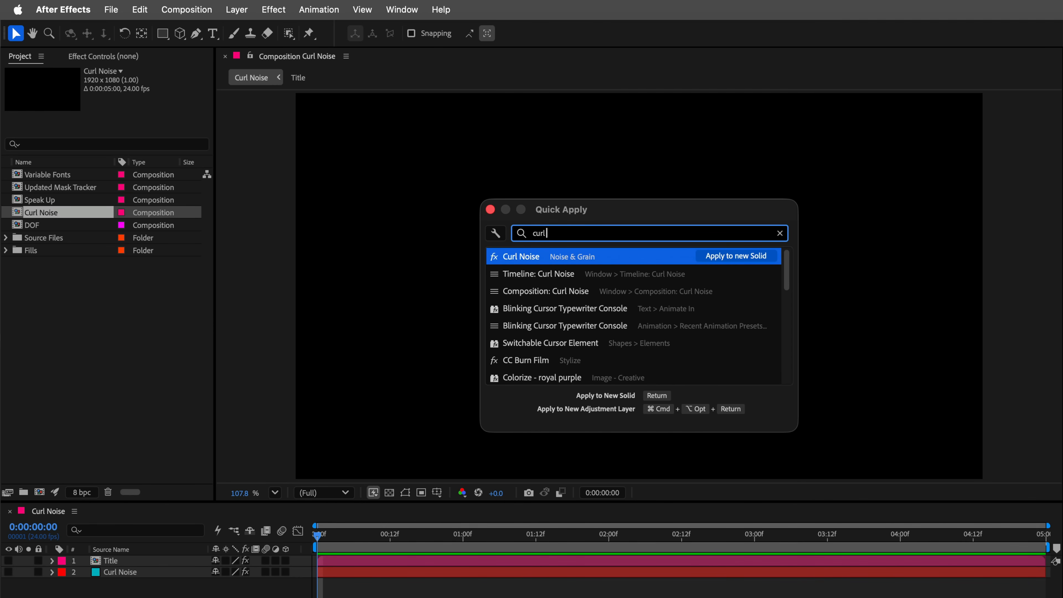
Apply the Curl Noise effect to a new solid, preview it, and set the input noise Direction to 306°.
key(Return)
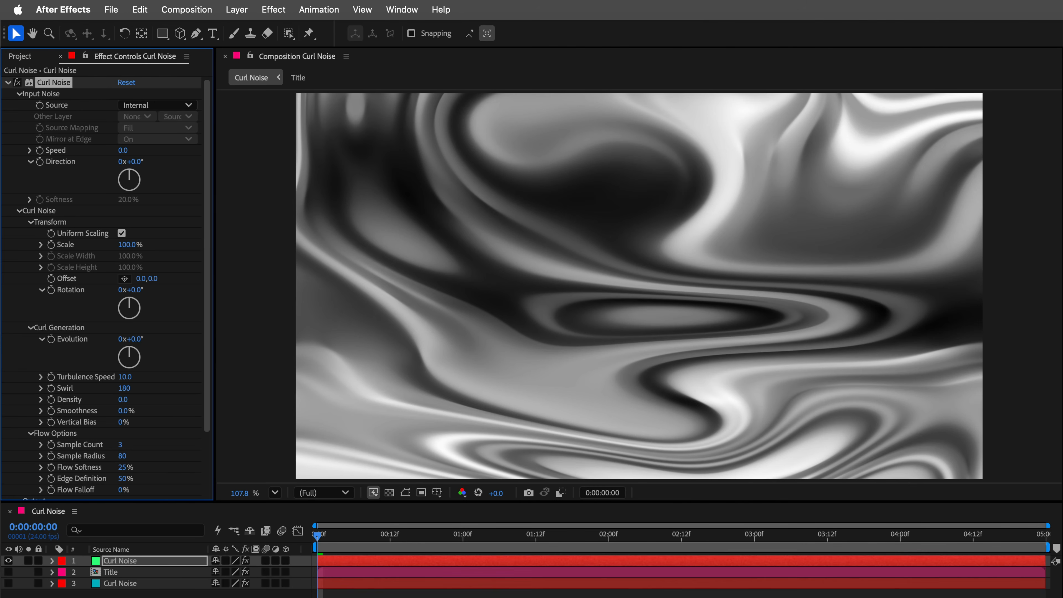
key(space)
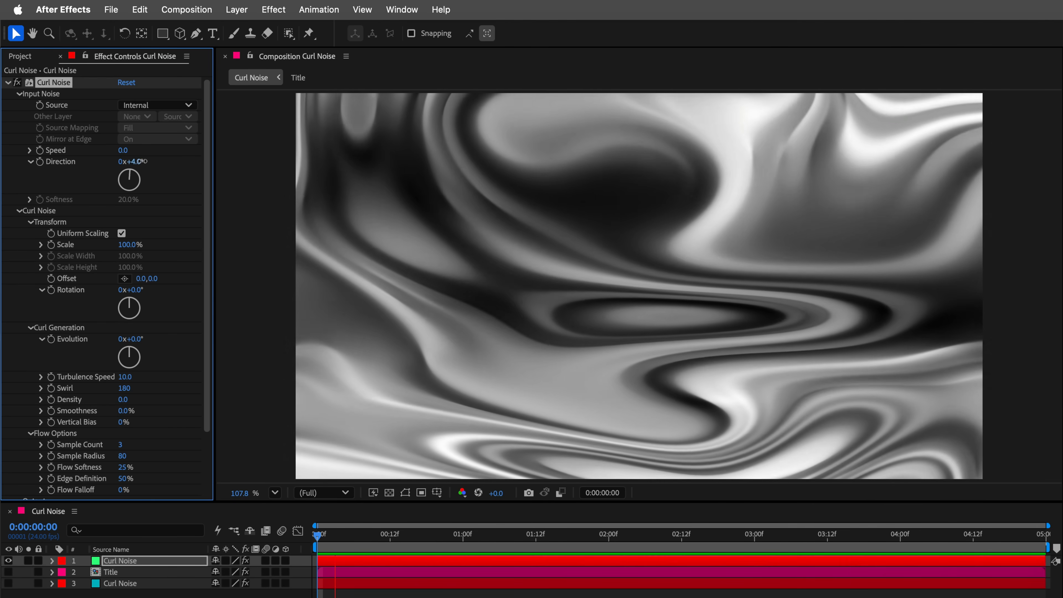
drag(144, 161, 153, 161)
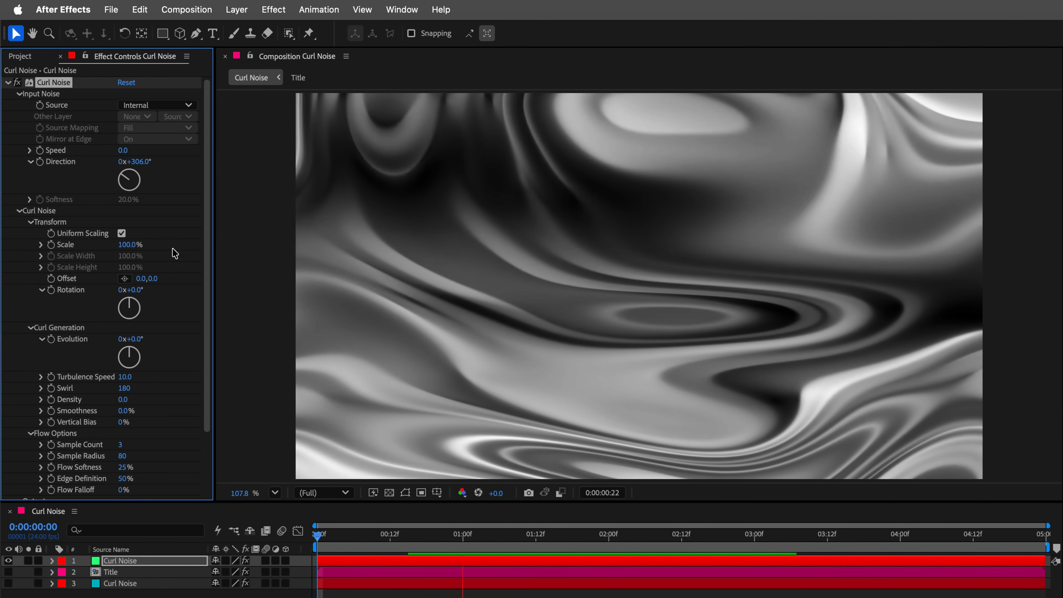
Set the new solid's Curl Noise transform to 90% Scale, Offset 0, 277 and 150° Rotation.
drag(130, 245, 168, 242)
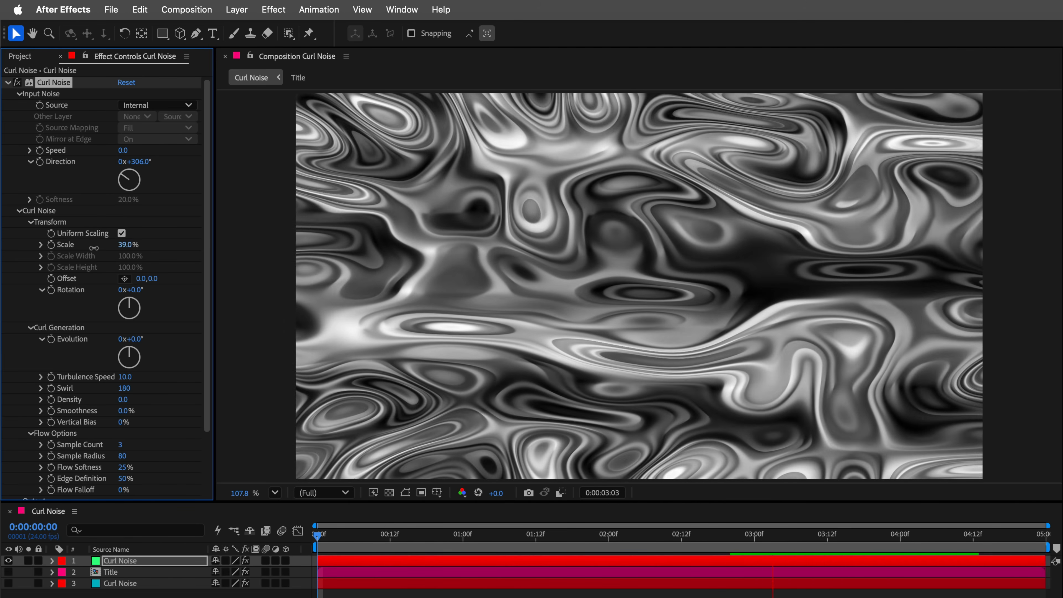
drag(94, 248, 215, 273)
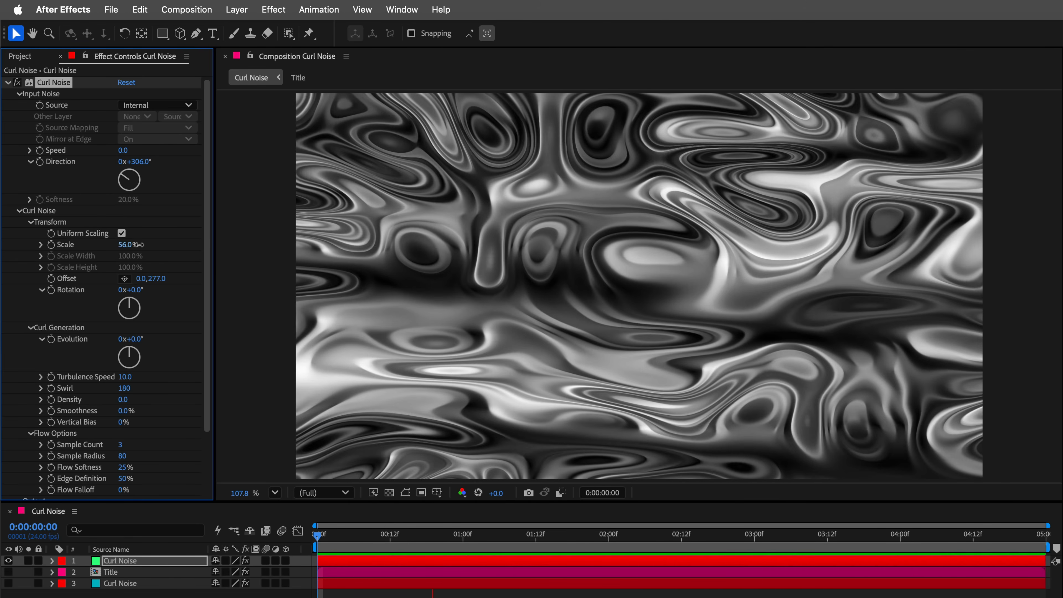
drag(139, 244, 158, 244)
drag(134, 294, 186, 287)
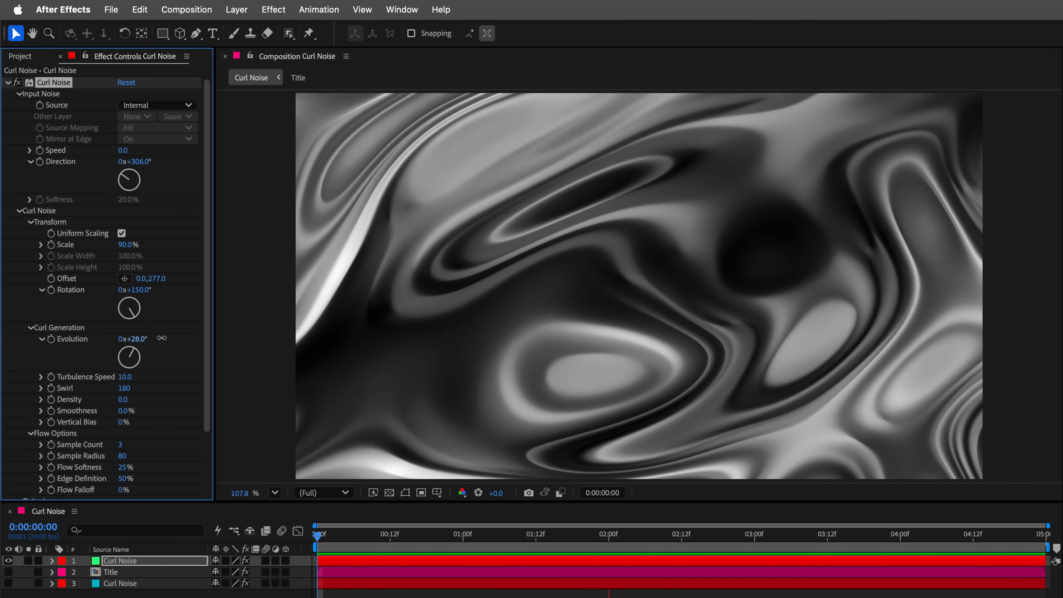
Set the Curl Noise Evolution to 43°, Turbulence Speed to 39 and Swirl to 253, and stop the preview.
drag(162, 338, 180, 336)
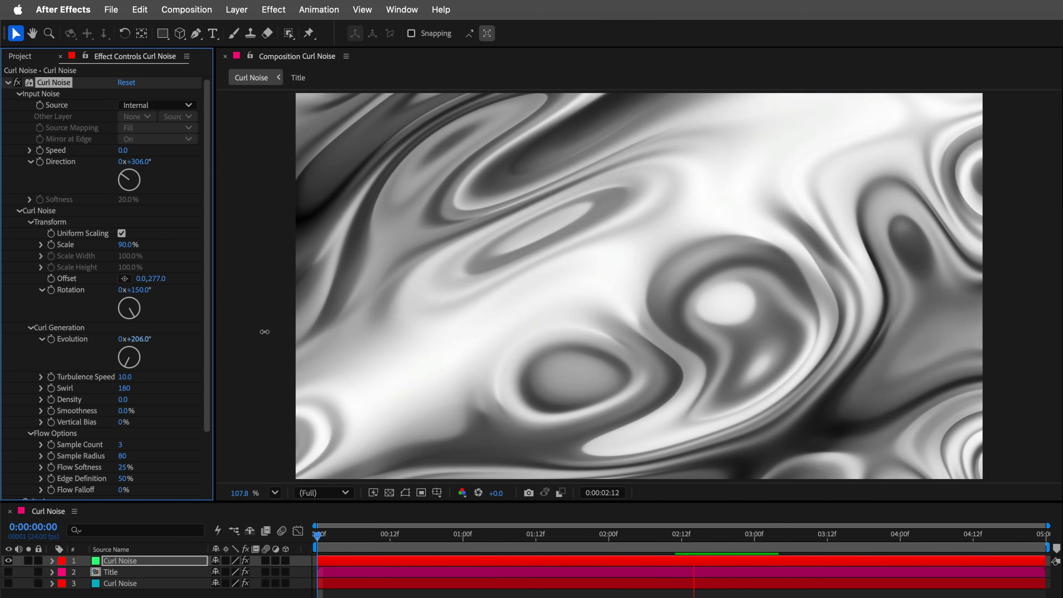
drag(265, 331, 195, 331)
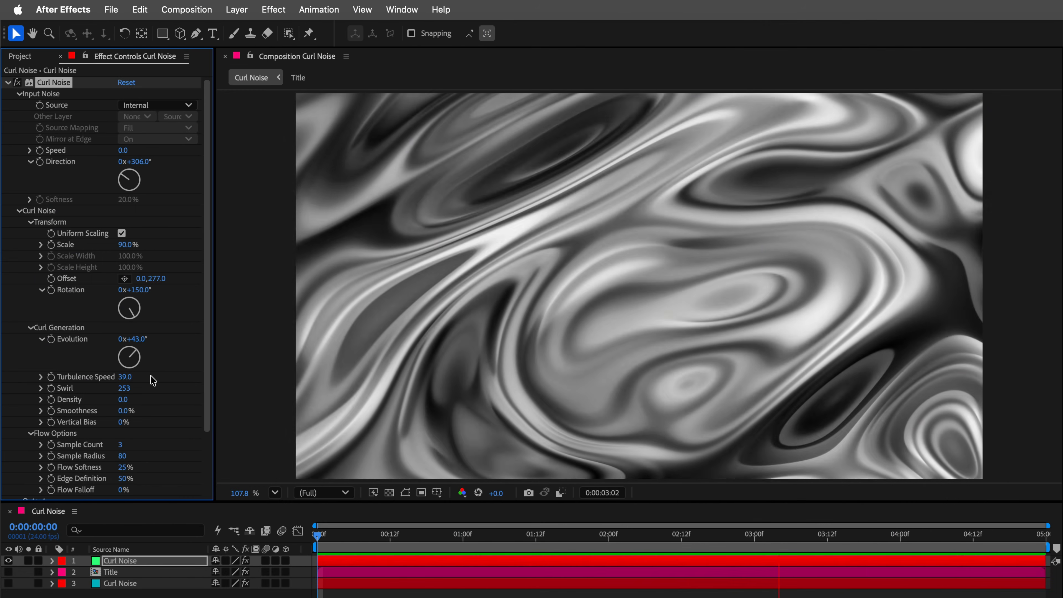
key(space)
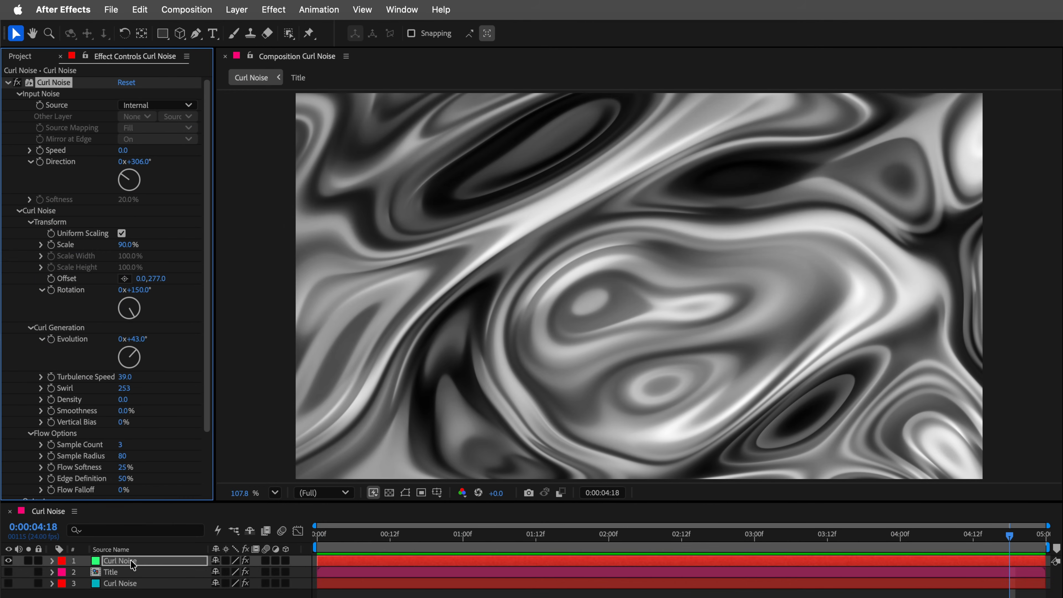
Delete the new Curl Noise solid and make the Title layer and the original Curl Noise layer visible.
click(129, 560)
key(Delete)
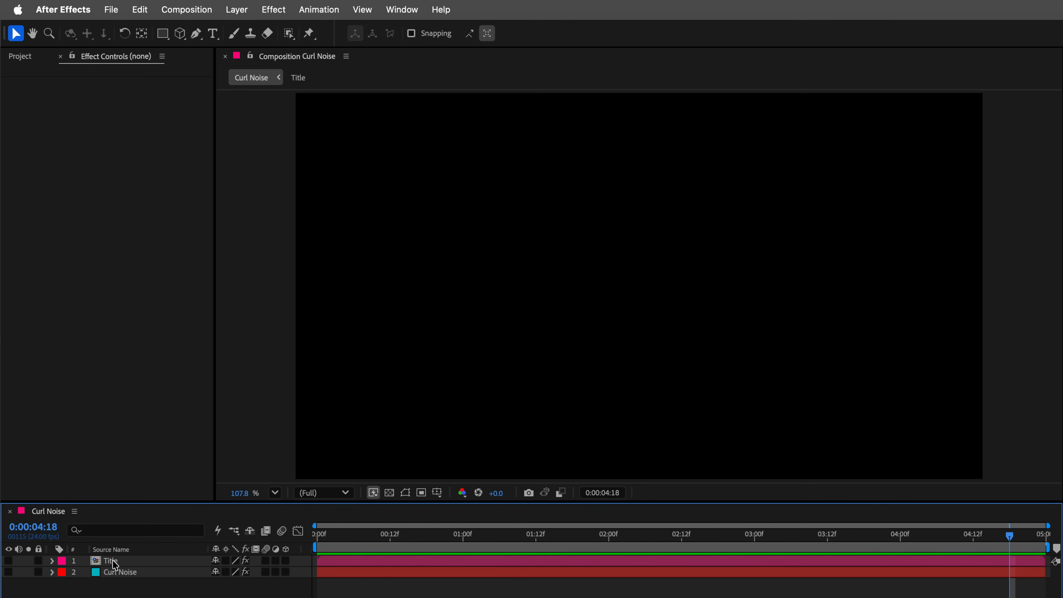
click(114, 561)
click(8, 560)
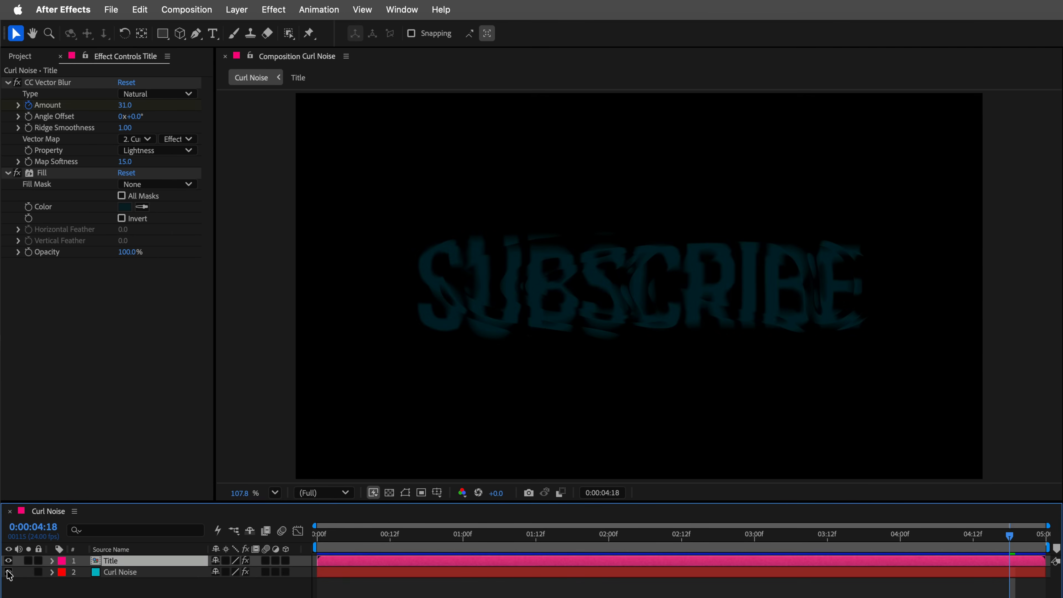
click(8, 572)
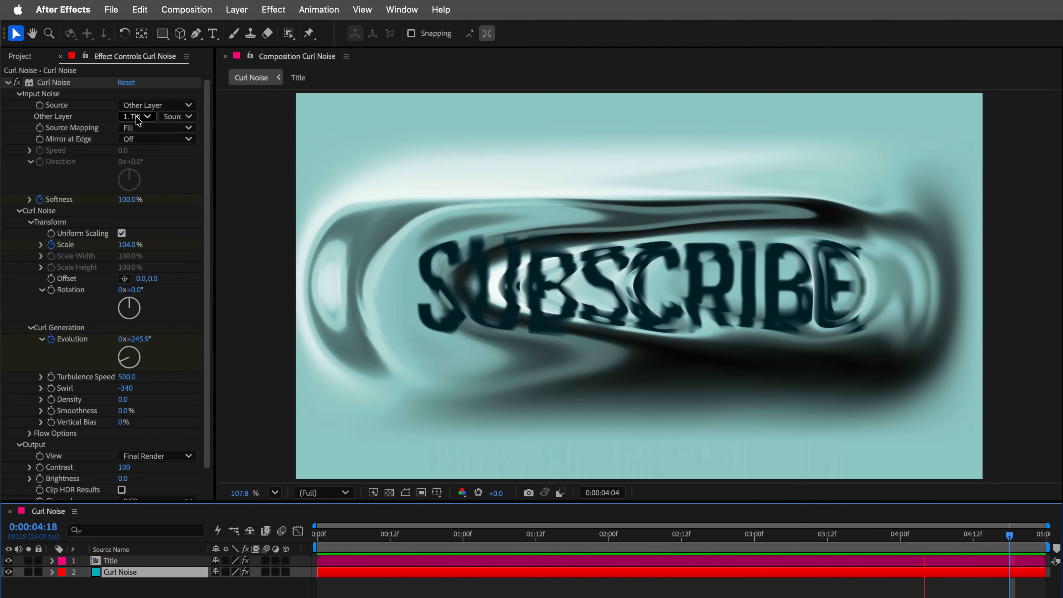
Check Title as the Curl Noise effect's Other Layer, and compare the Title layer with its Fill effect off and on.
click(136, 116)
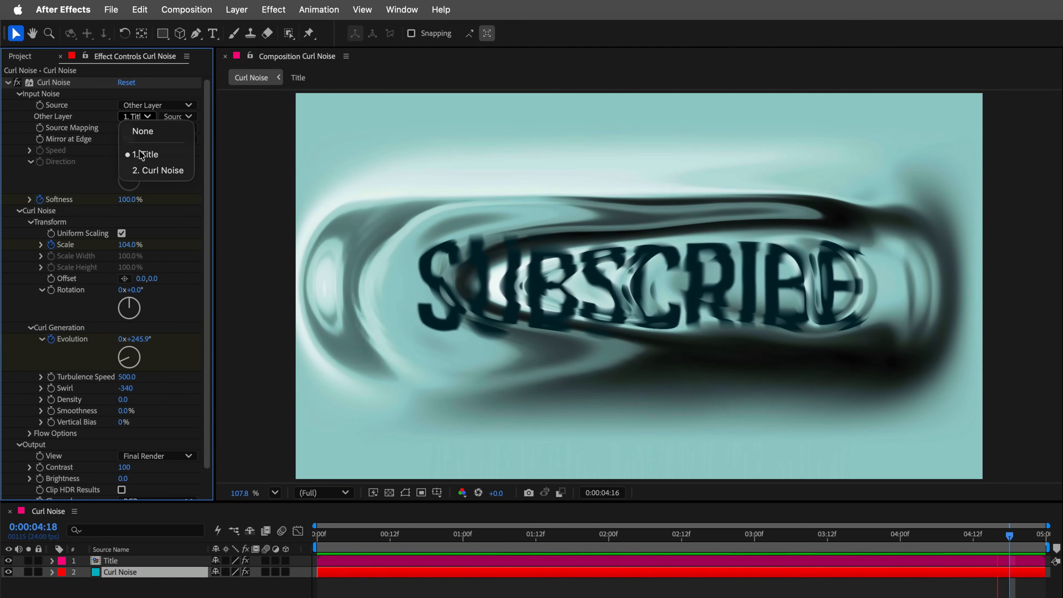
click(141, 158)
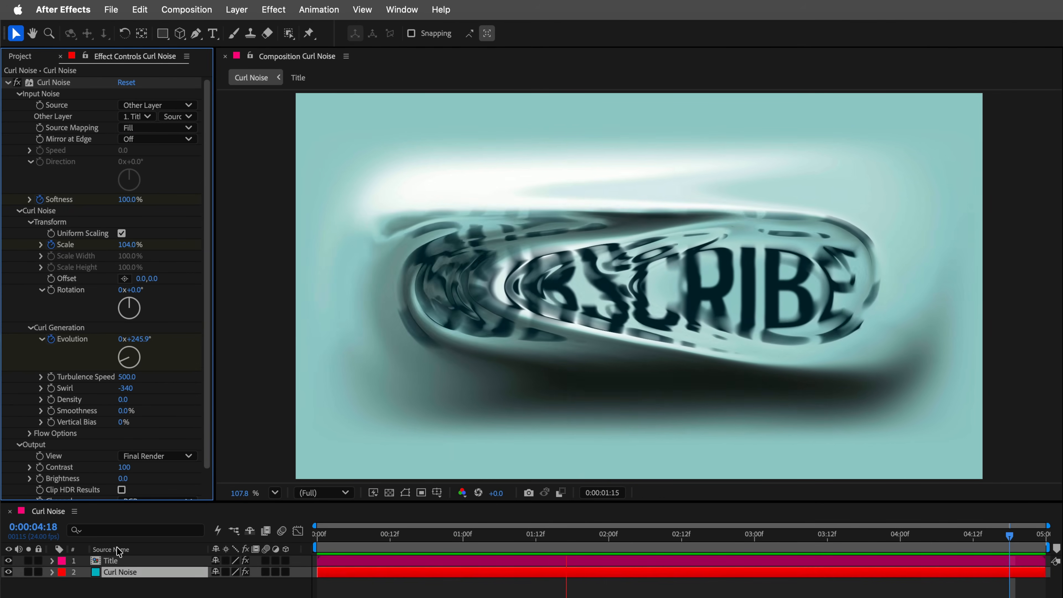
click(116, 563)
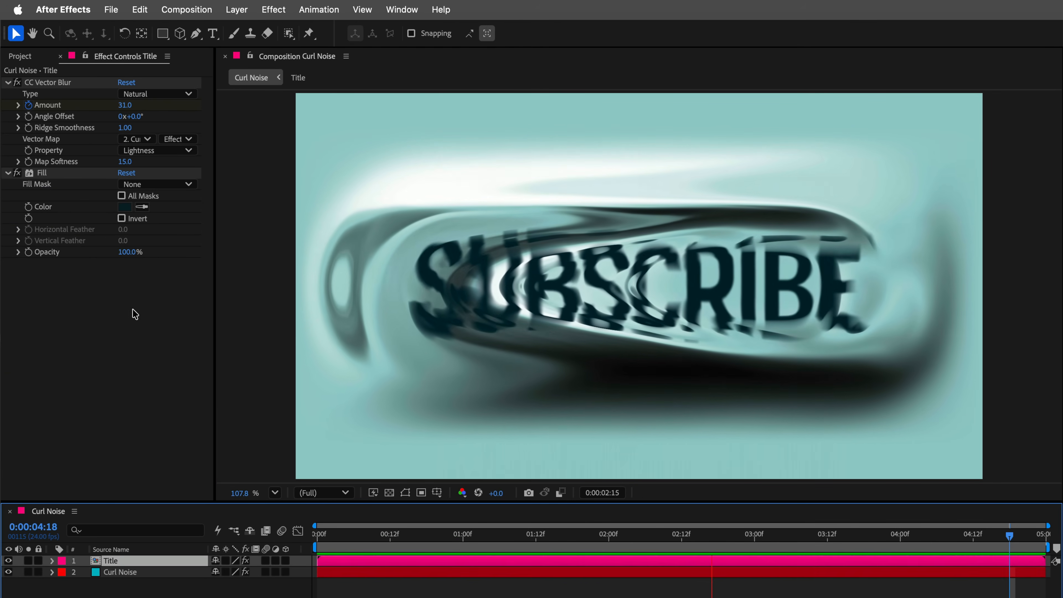
click(43, 173)
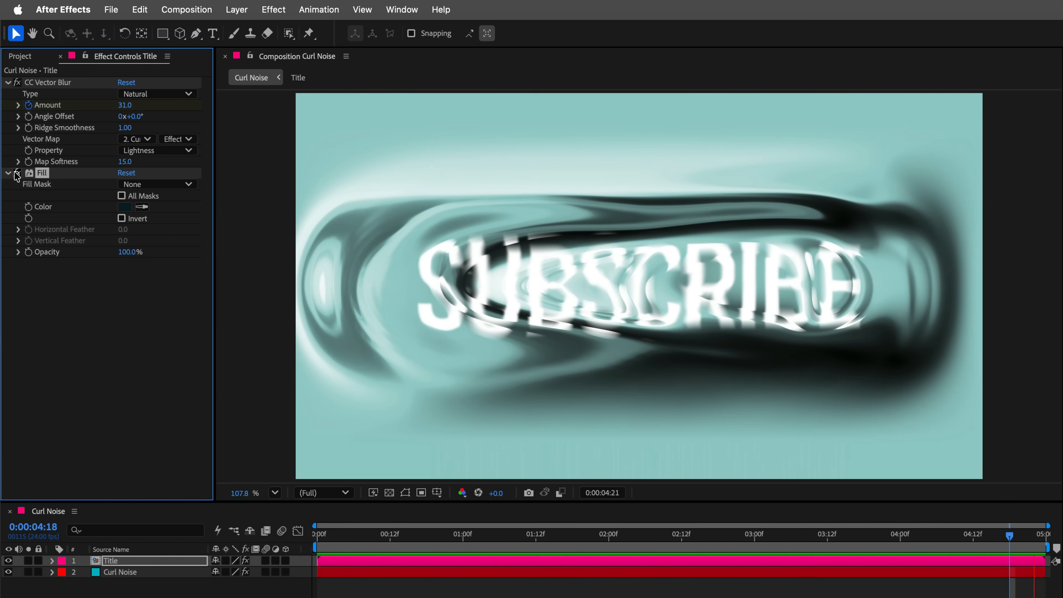
click(17, 173)
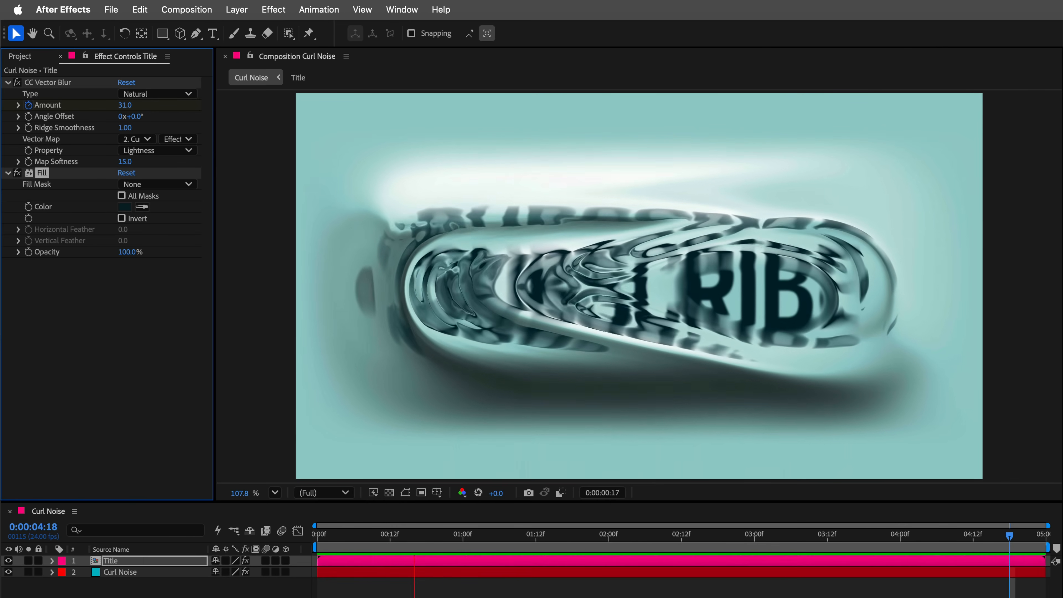
click(251, 593)
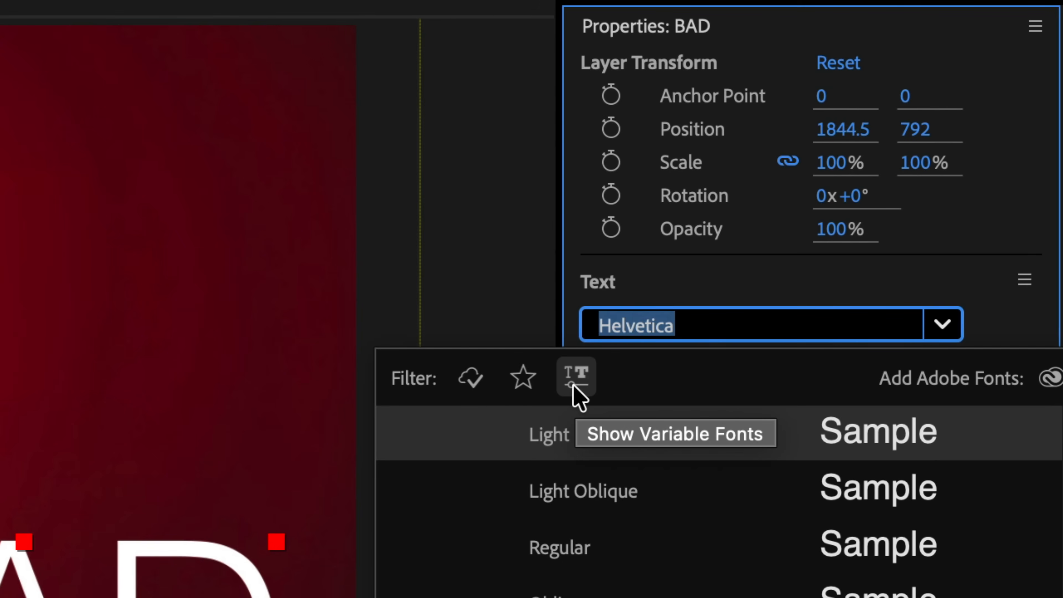
Filter the font list to variable fonts and set the BAD text layer's font to Organetto-Variable.
click(574, 389)
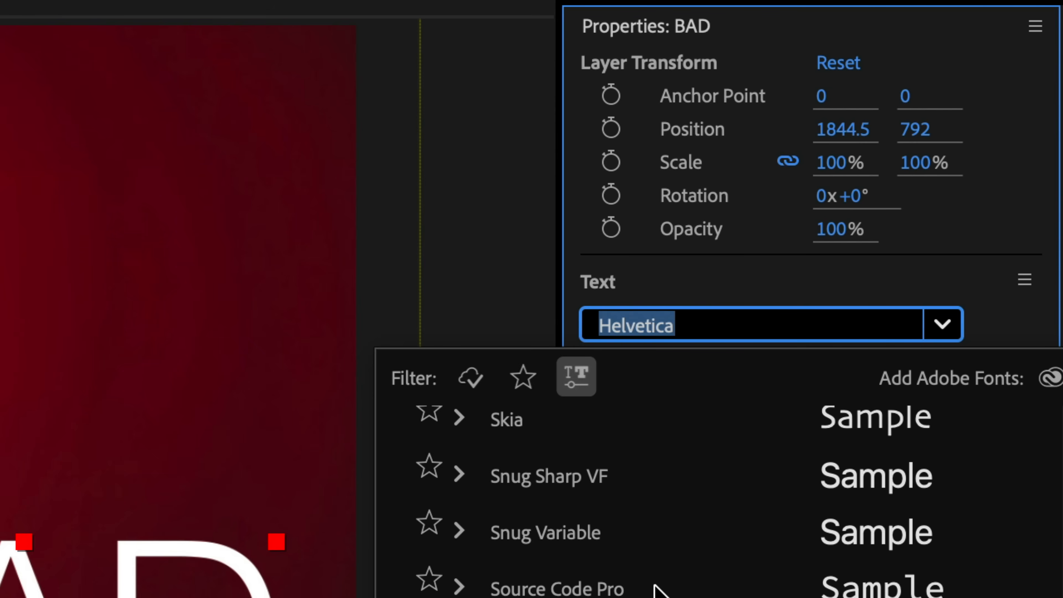
scroll(657, 591, up, 10)
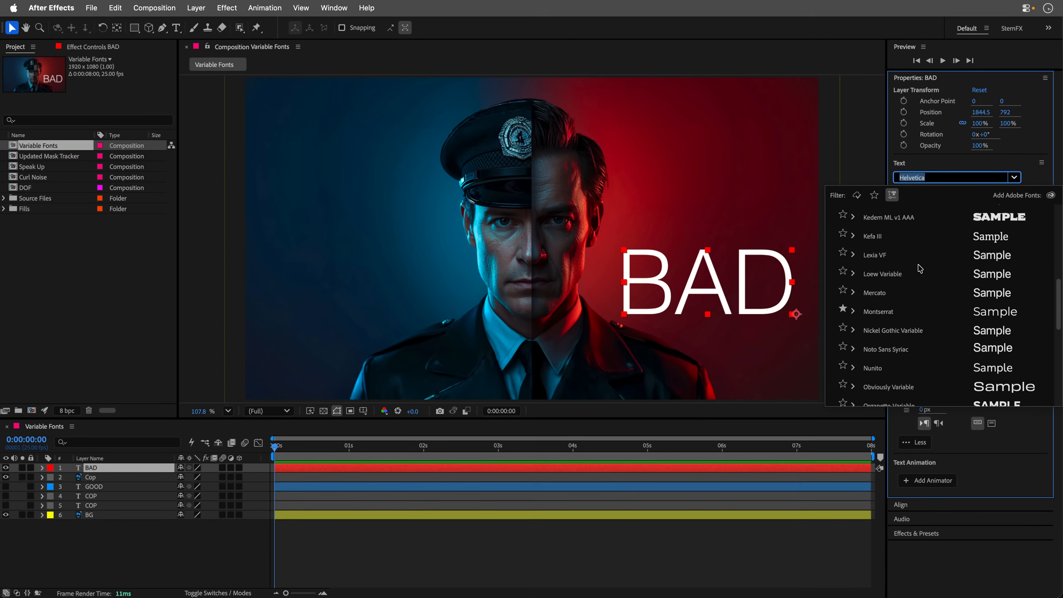
scroll(919, 268, up, 5)
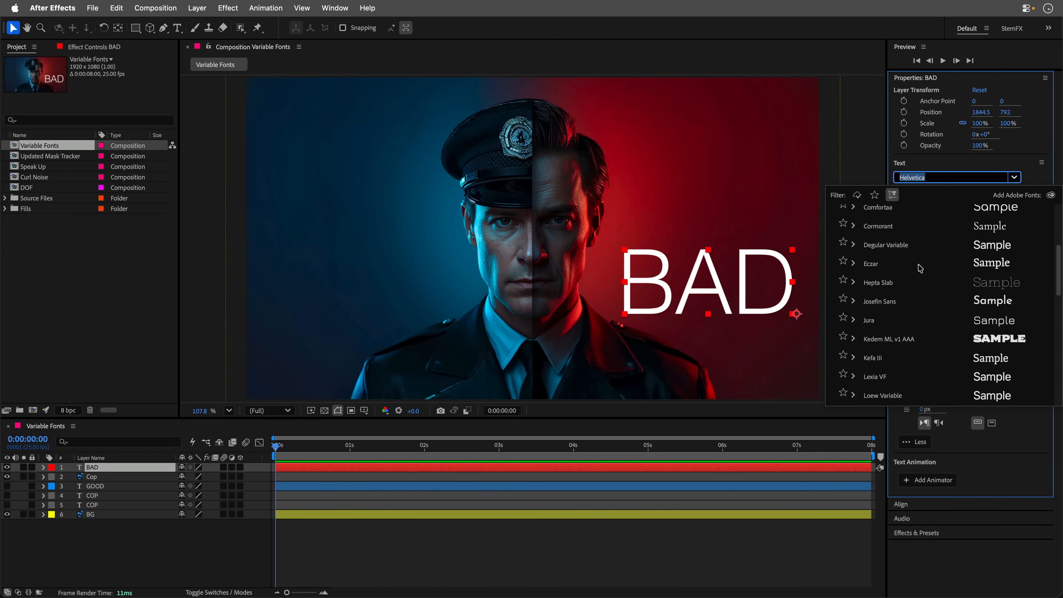
scroll(920, 268, up, 5)
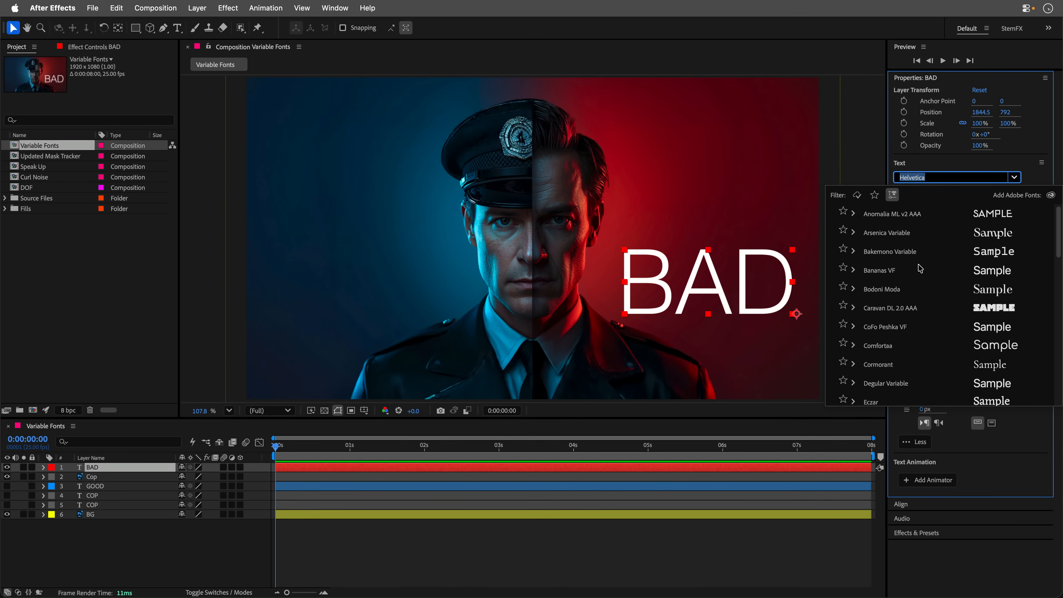
scroll(920, 269, down, 8)
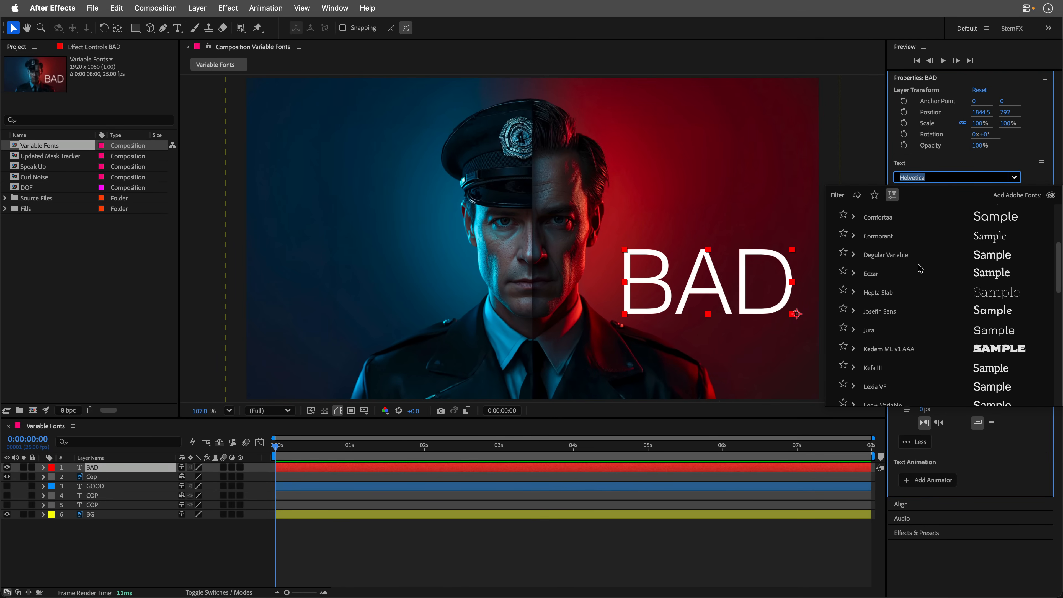
scroll(919, 268, down, 6)
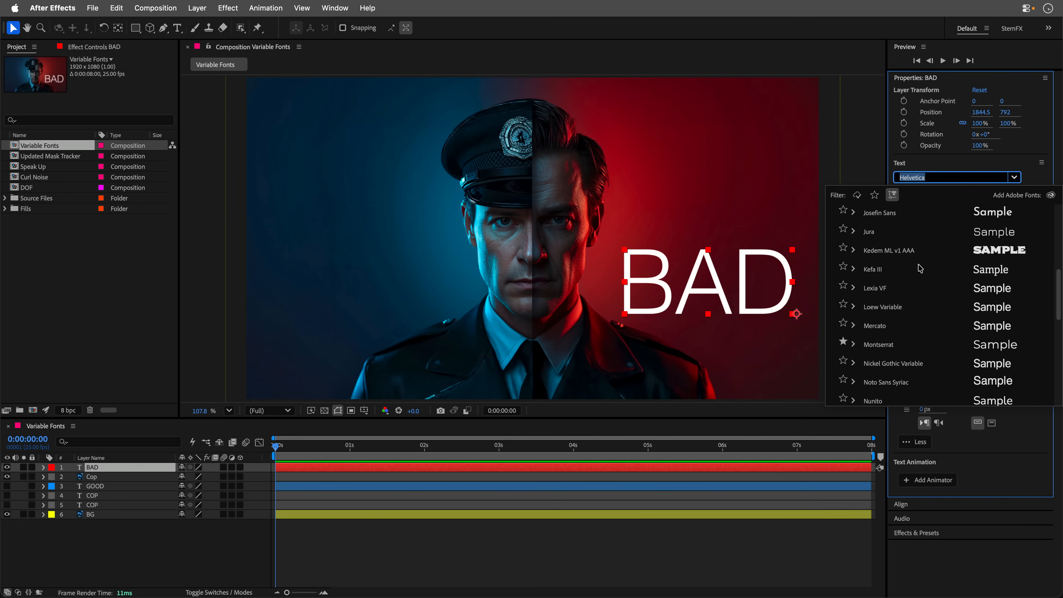
scroll(920, 269, down, 2)
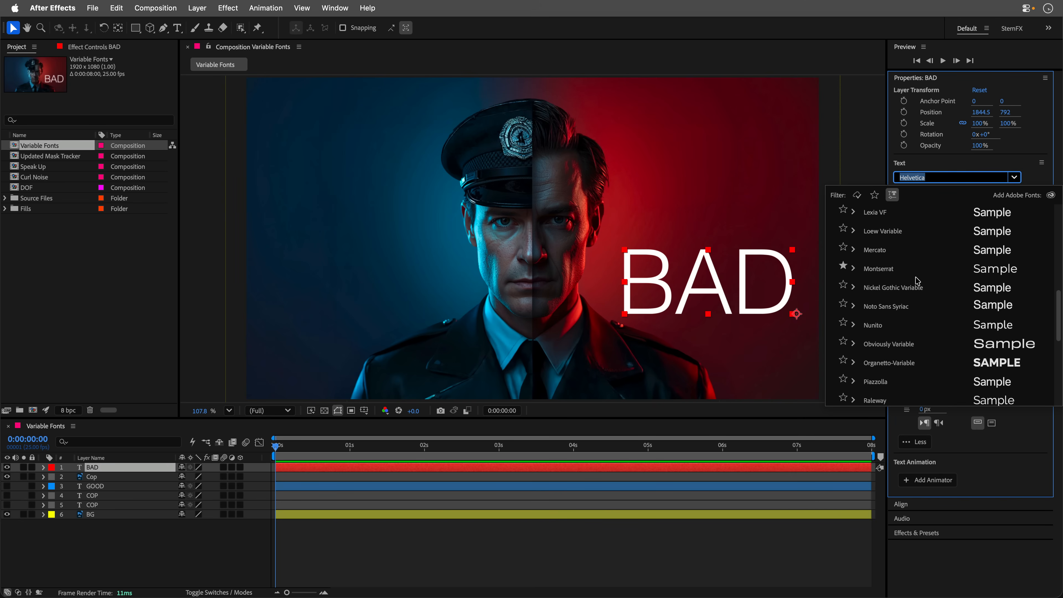
scroll(917, 281, down, 2)
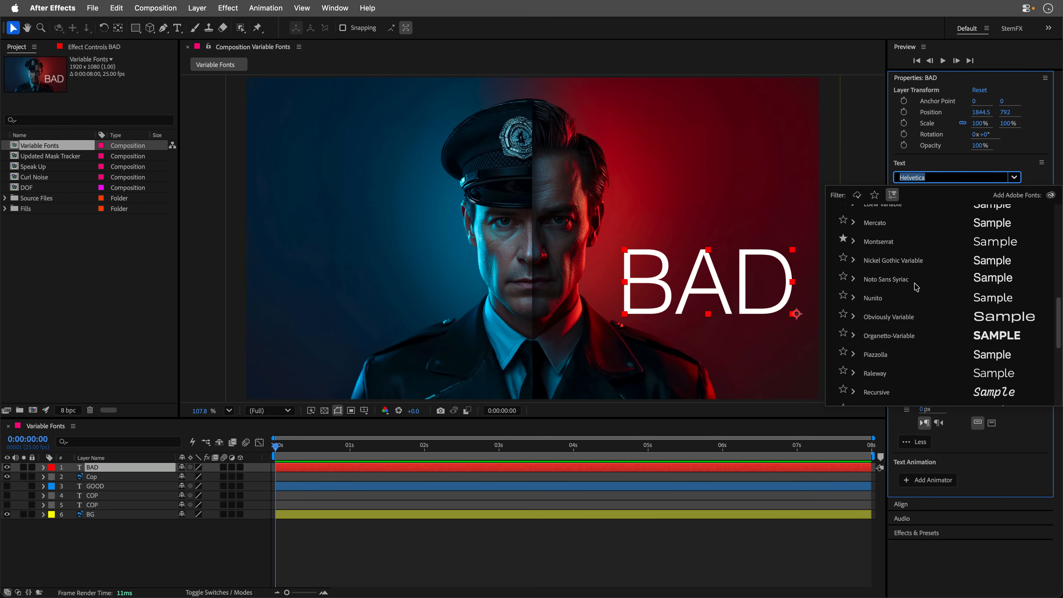
scroll(915, 288, down, 1)
click(895, 328)
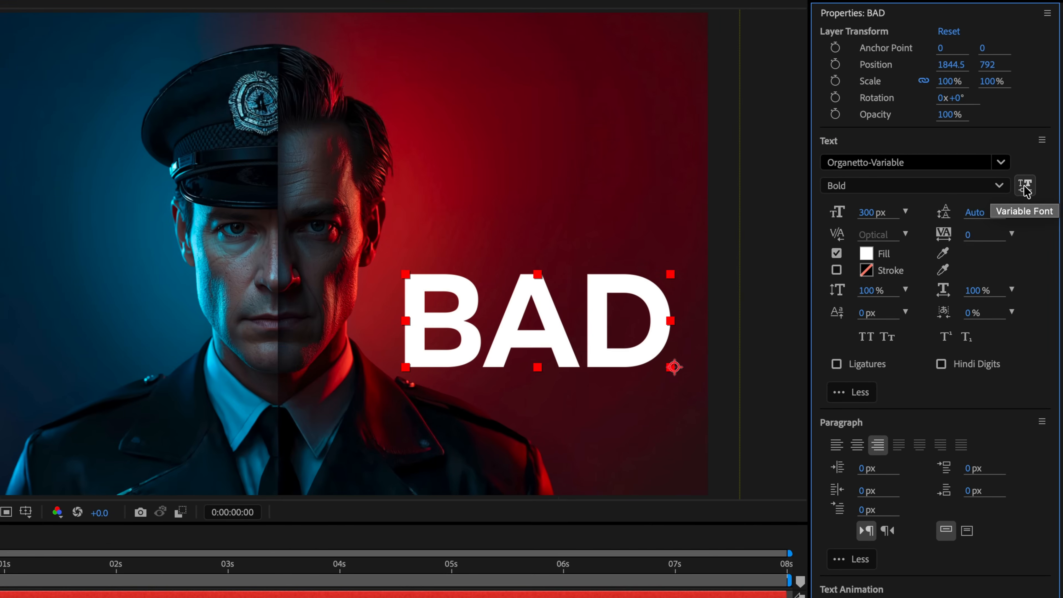
Set the BAD text's variable font Width to 50 and Weight to 100.
click(1031, 193)
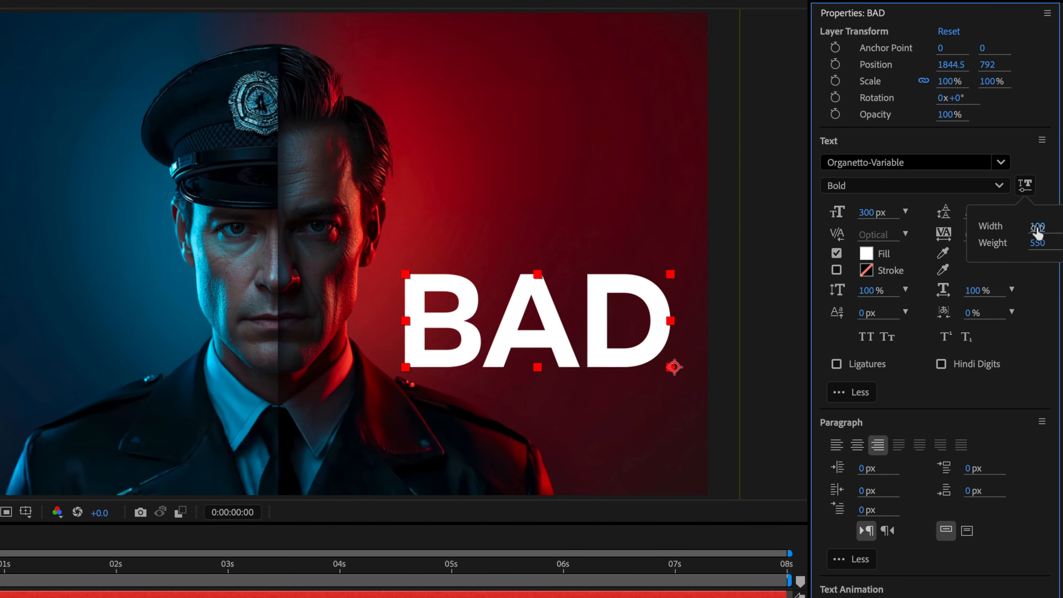
drag(1038, 230, 937, 235)
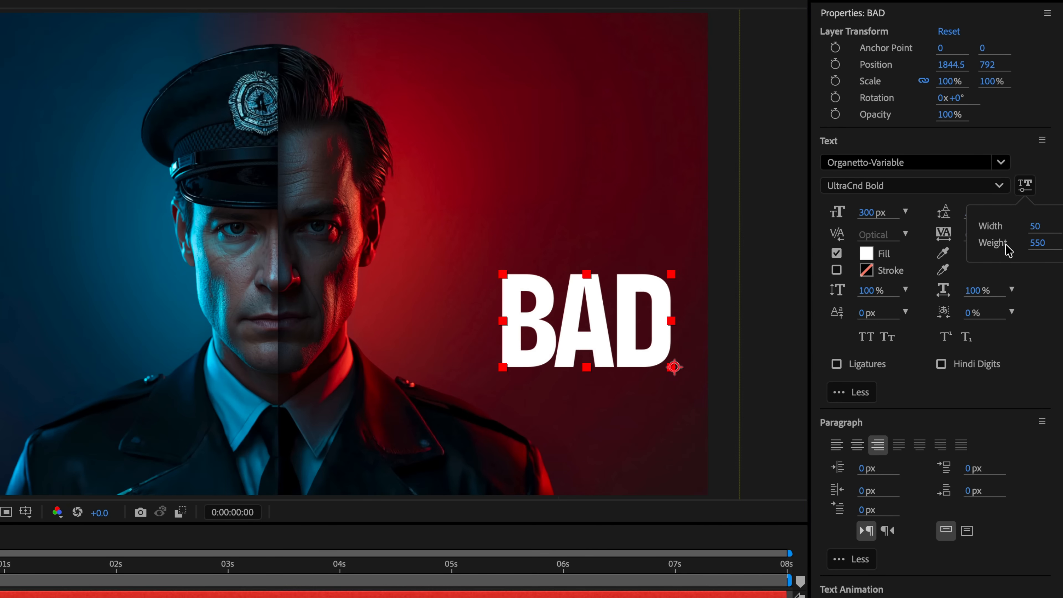
drag(1041, 242, 581, 266)
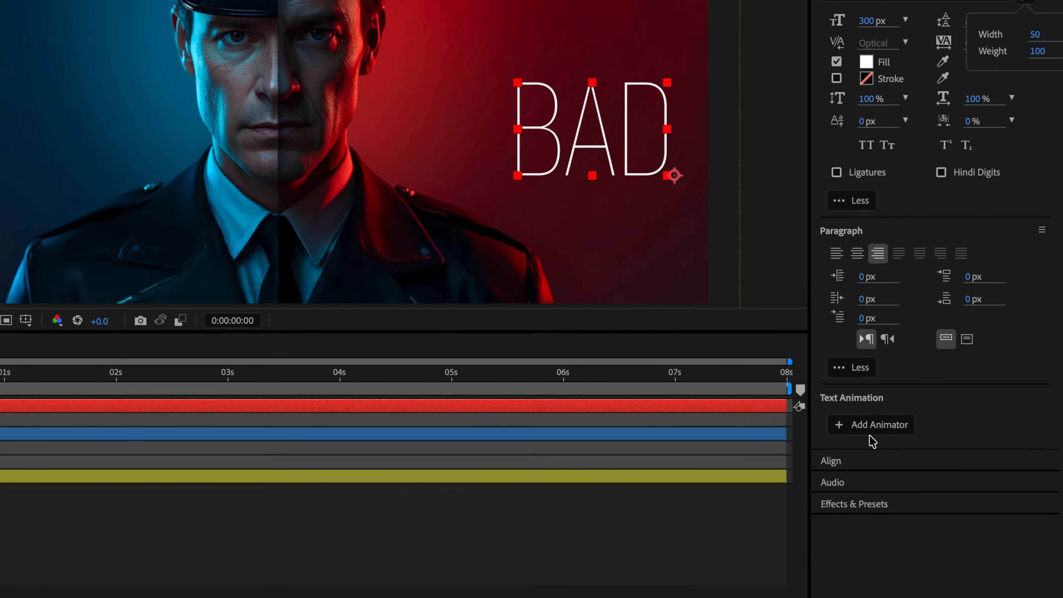
Add variable font axis animators for Width and Weight to the BAD text, keyframed at the start of the composition.
click(871, 432)
mouse_move(841, 580)
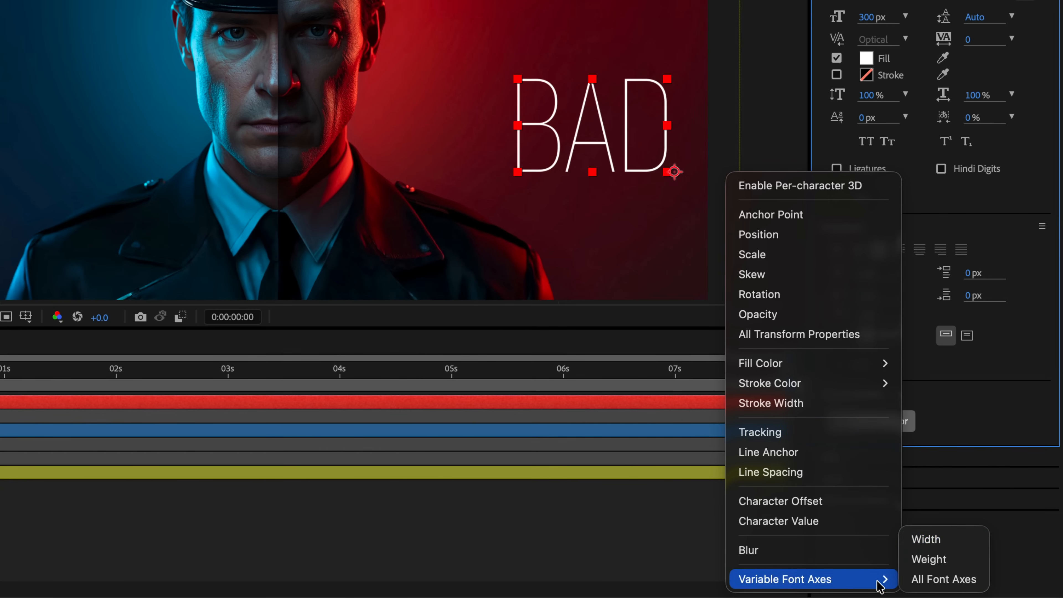
click(924, 540)
click(871, 422)
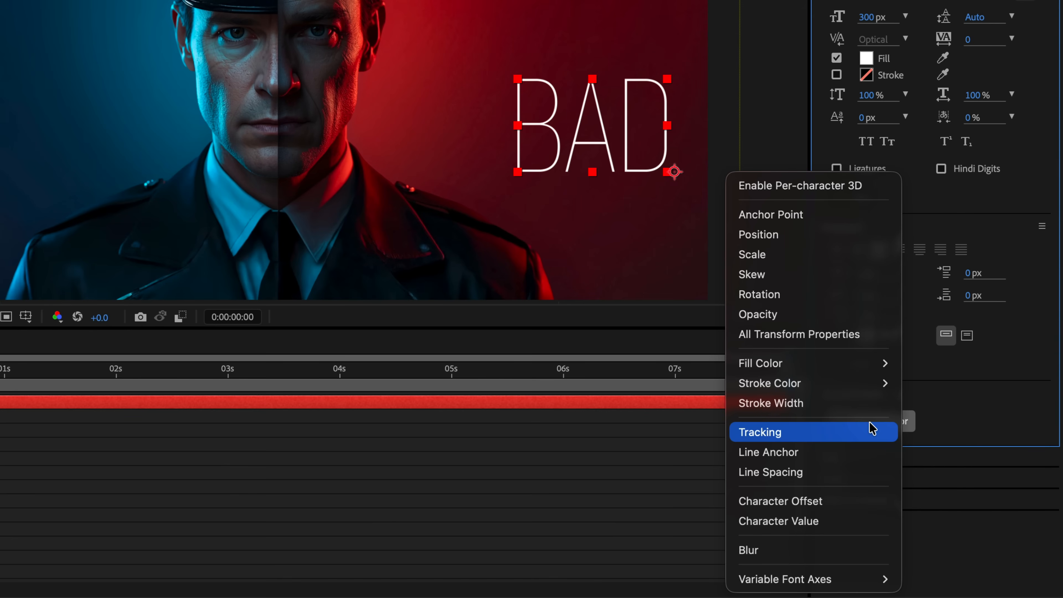
mouse_move(900, 584)
click(928, 559)
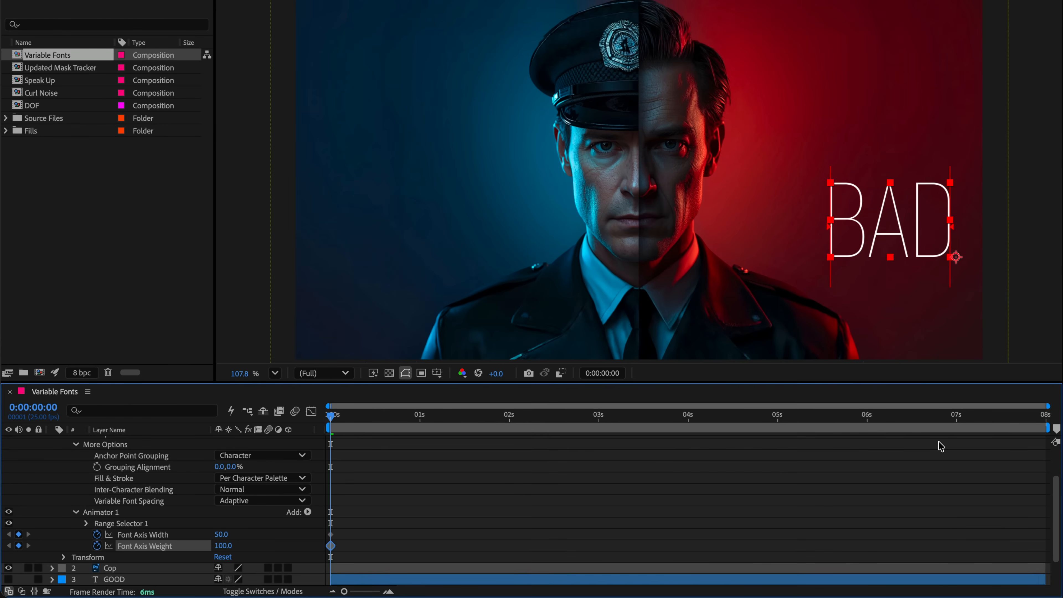
At 0:00:07:24, keyframe the BAD text's Font Axis Width at 200 and raise its Font Axis Weight to a heavy weight.
click(1045, 418)
drag(223, 535, 399, 546)
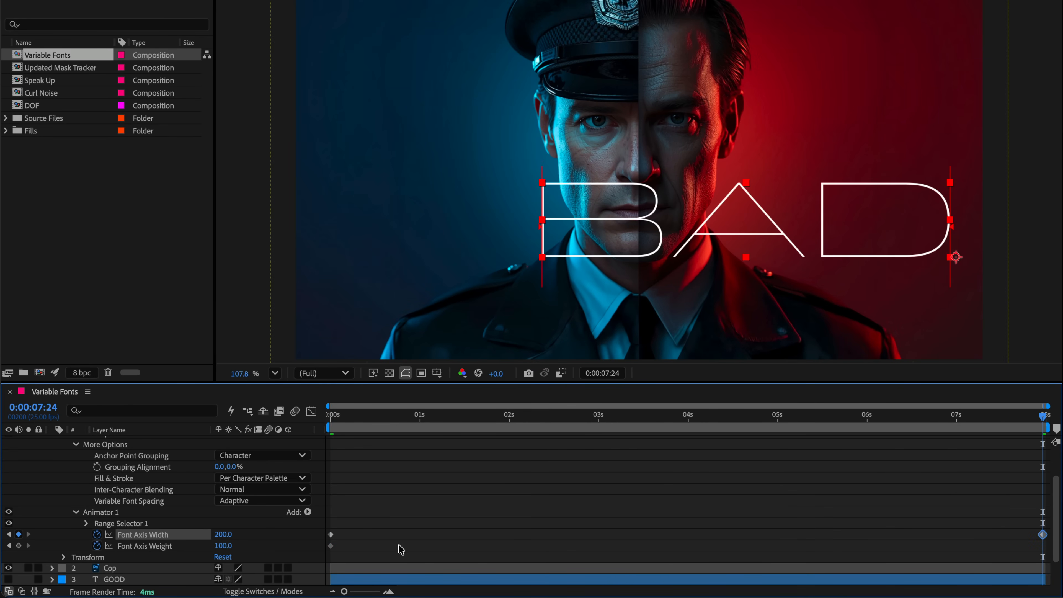
drag(217, 546, 913, 524)
scroll(513, 520, up, 2)
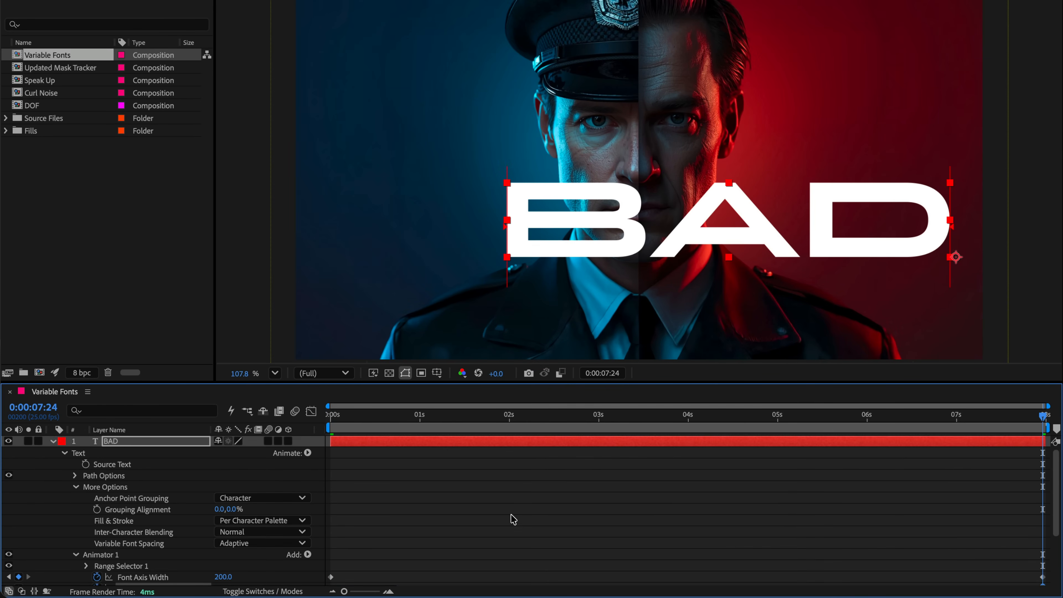
Collapse the BAD layer, make the GOOD and both COP text layers visible, and preview the title animation.
click(52, 442)
drag(8, 464, 10, 491)
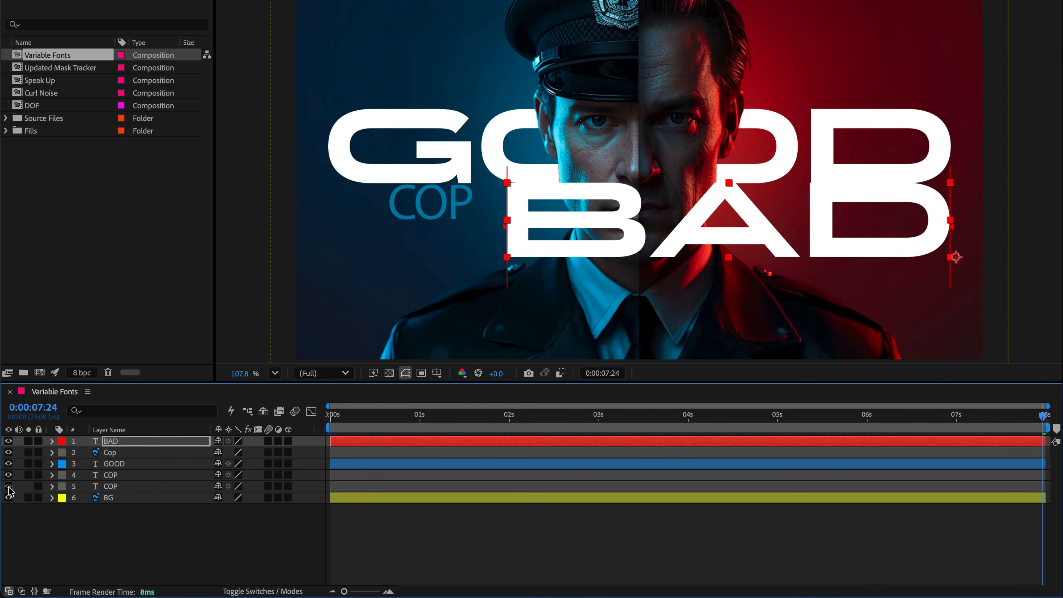
key(space)
click(238, 530)
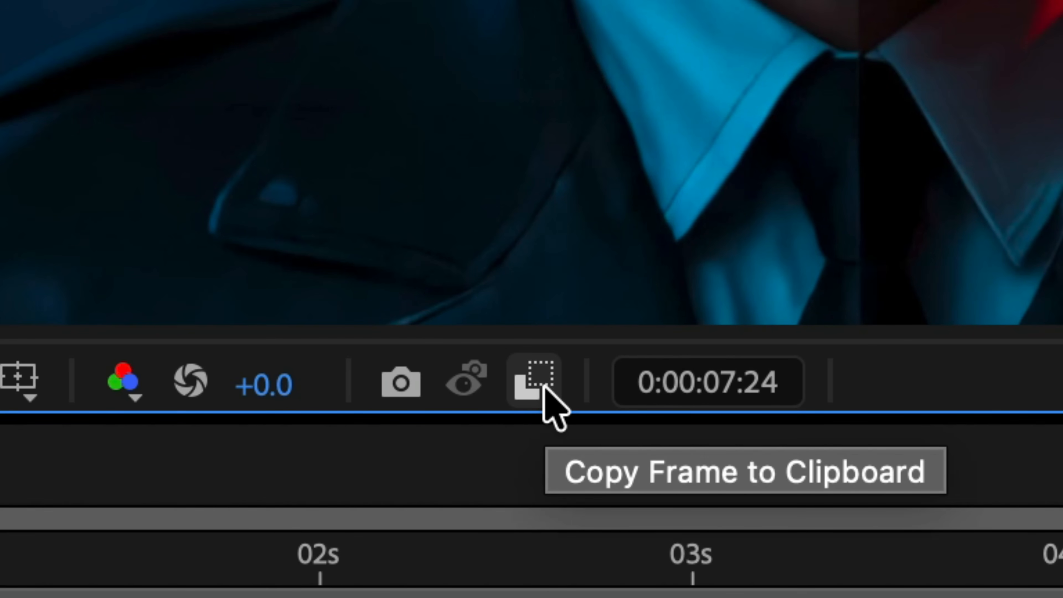
Copy the current frame to the clipboard, switch to Photoshop, and paste it into a new 1920 × 1080 px document fitted to the window.
click(544, 391)
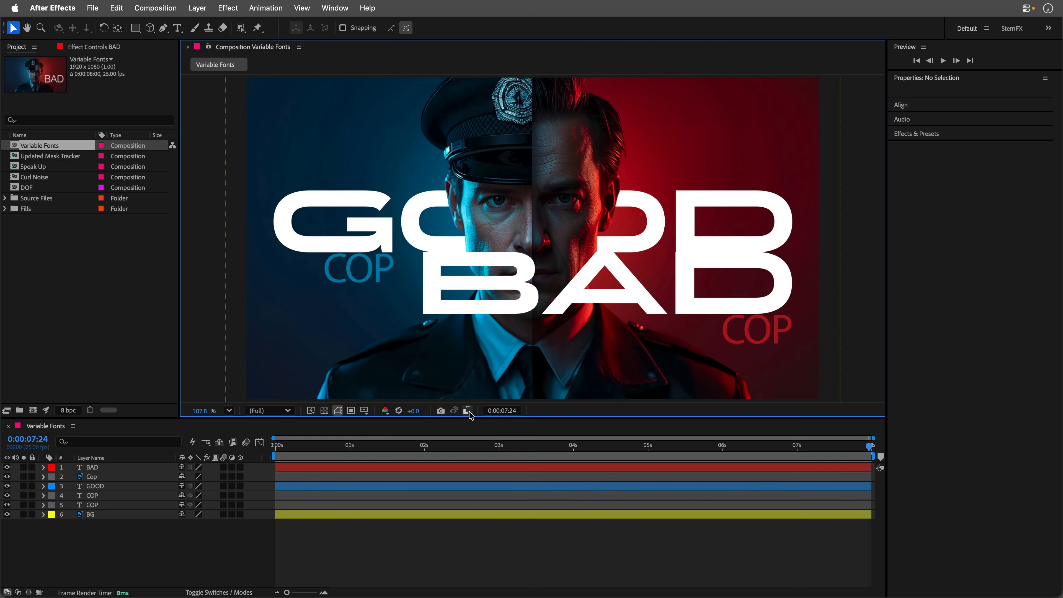
click(469, 411)
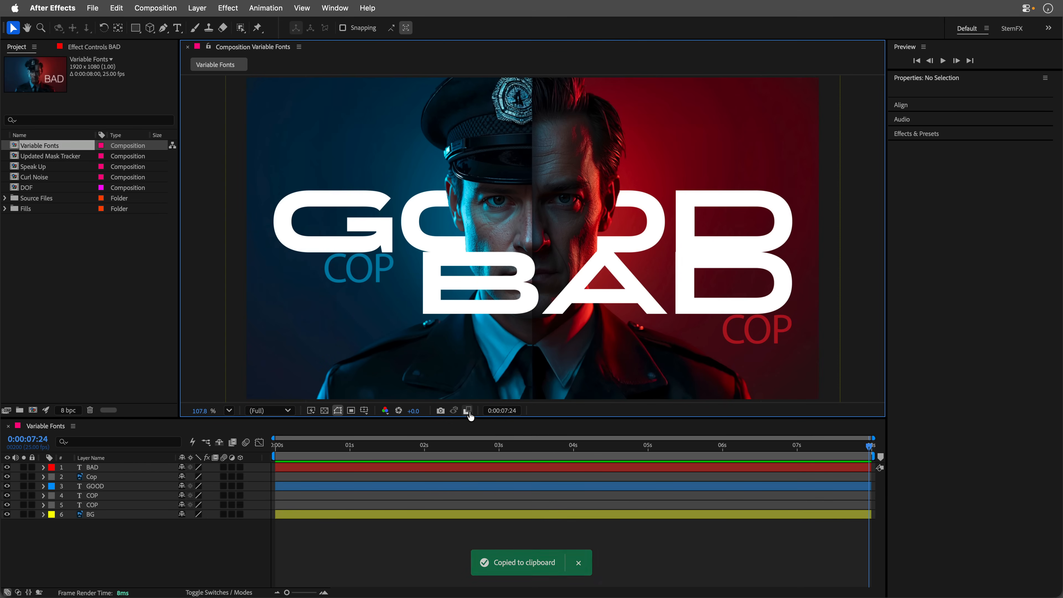
key(super+Tab)
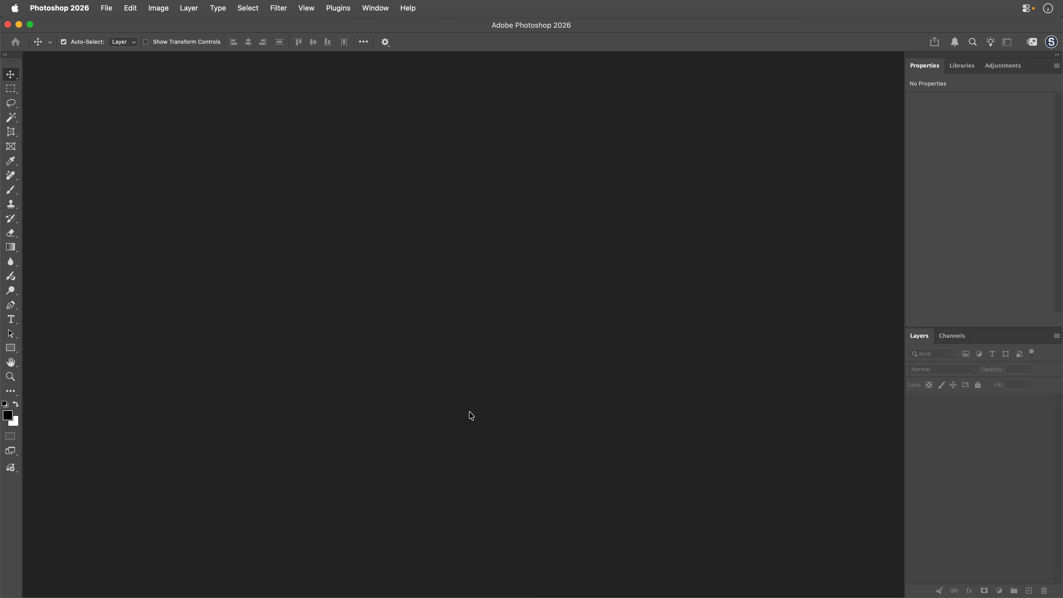
key(super+n)
double_click(244, 200)
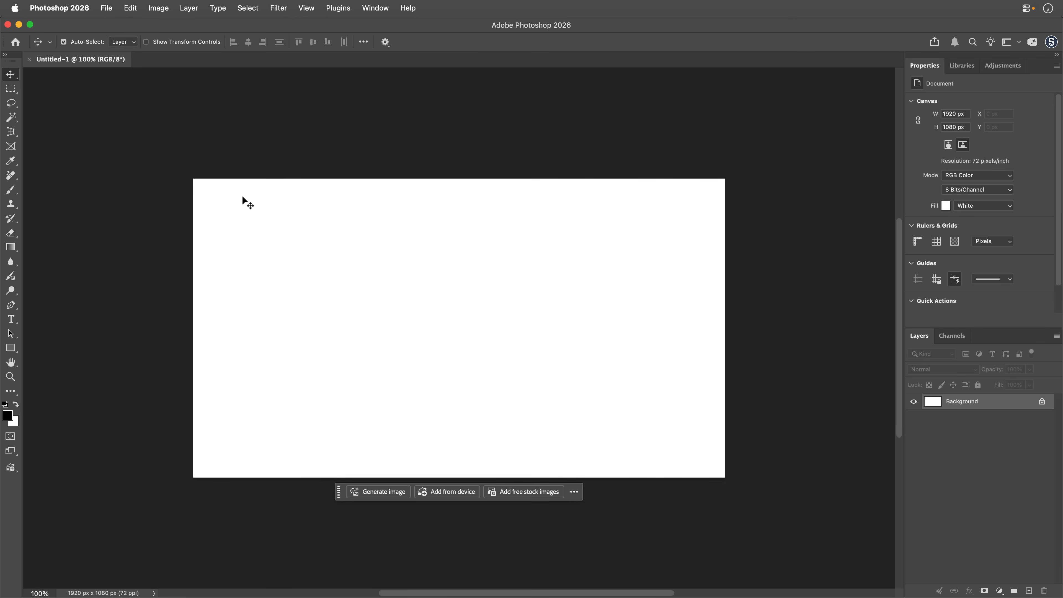
key(super+v)
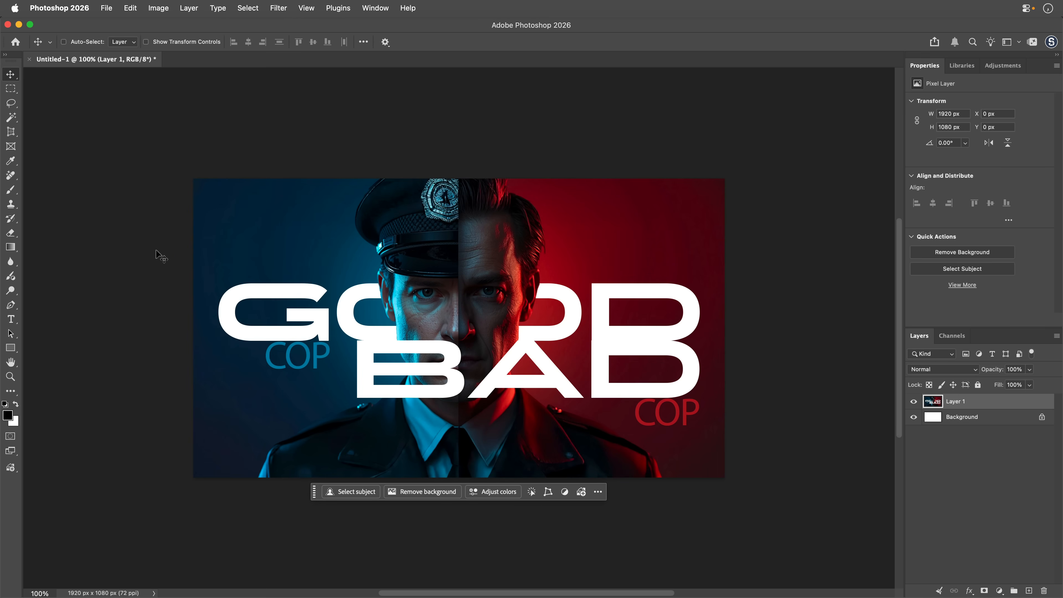
key(super+0)
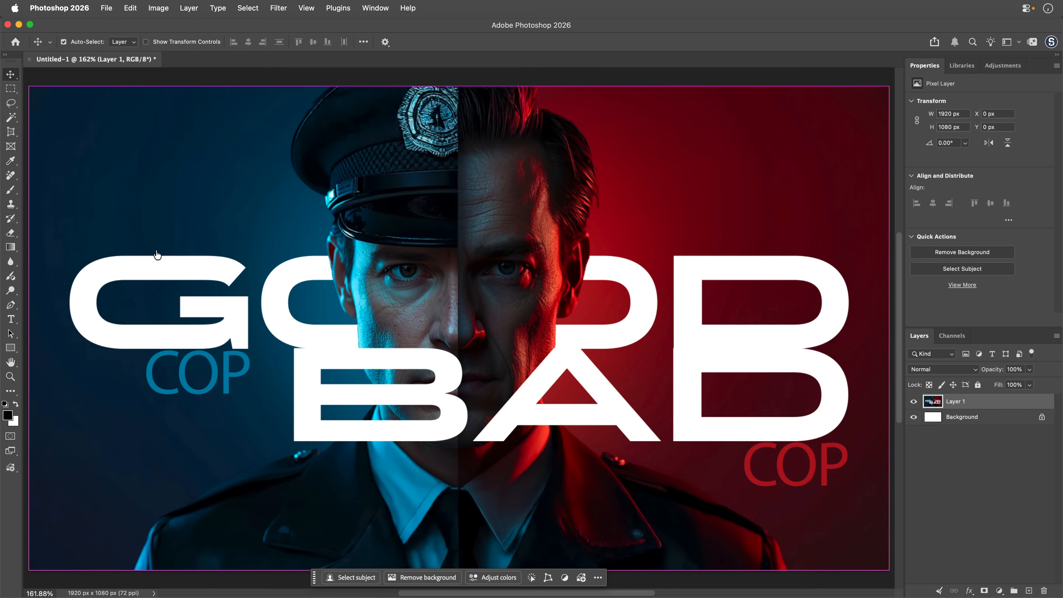
Switch back to After Effects and copy the current Variable Fonts composition frame to the clipboard again.
key(super+Tab)
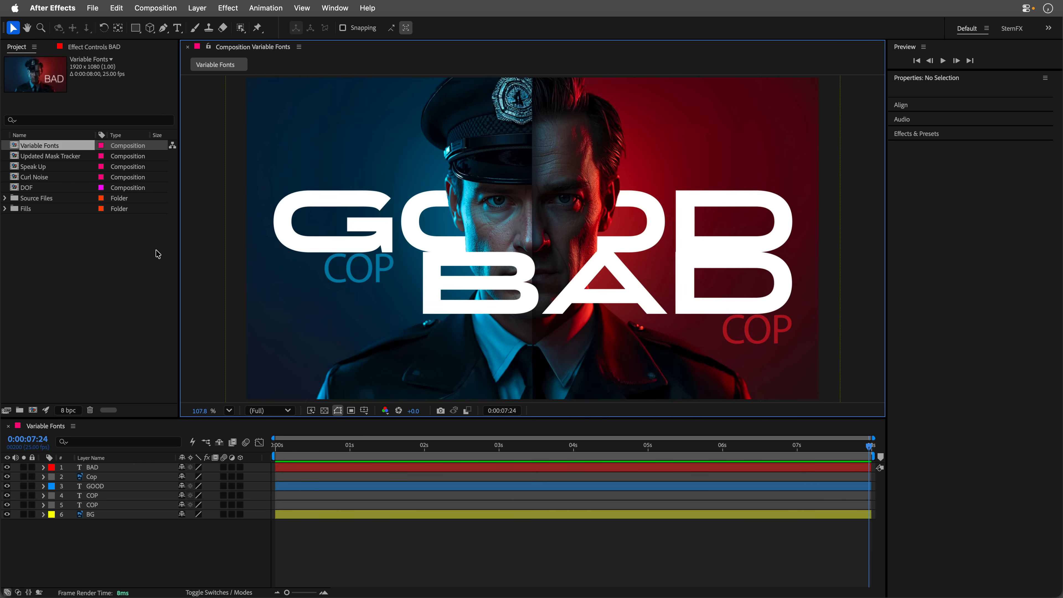
key(super+c)
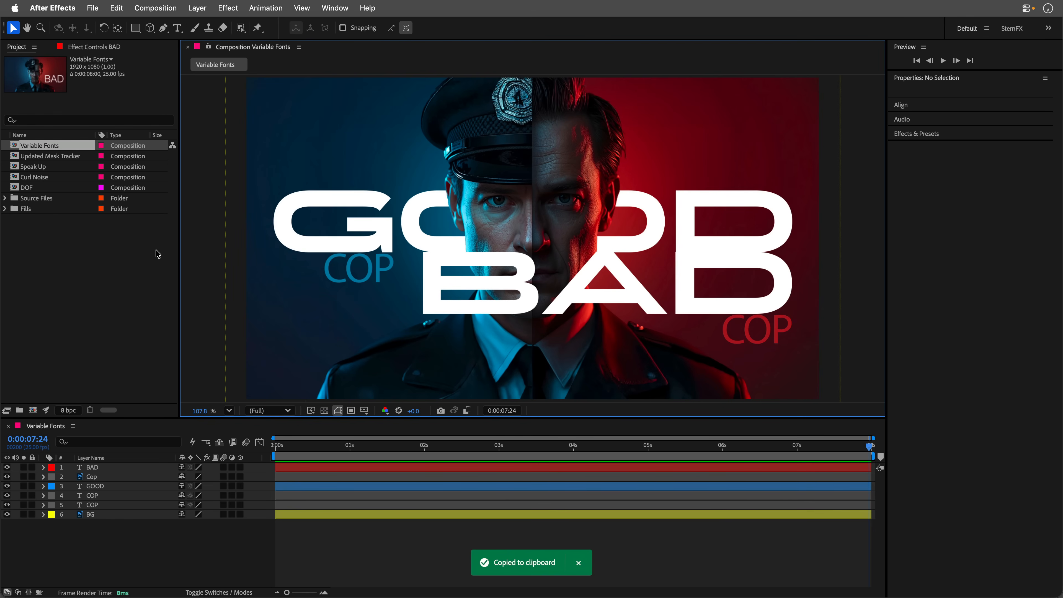